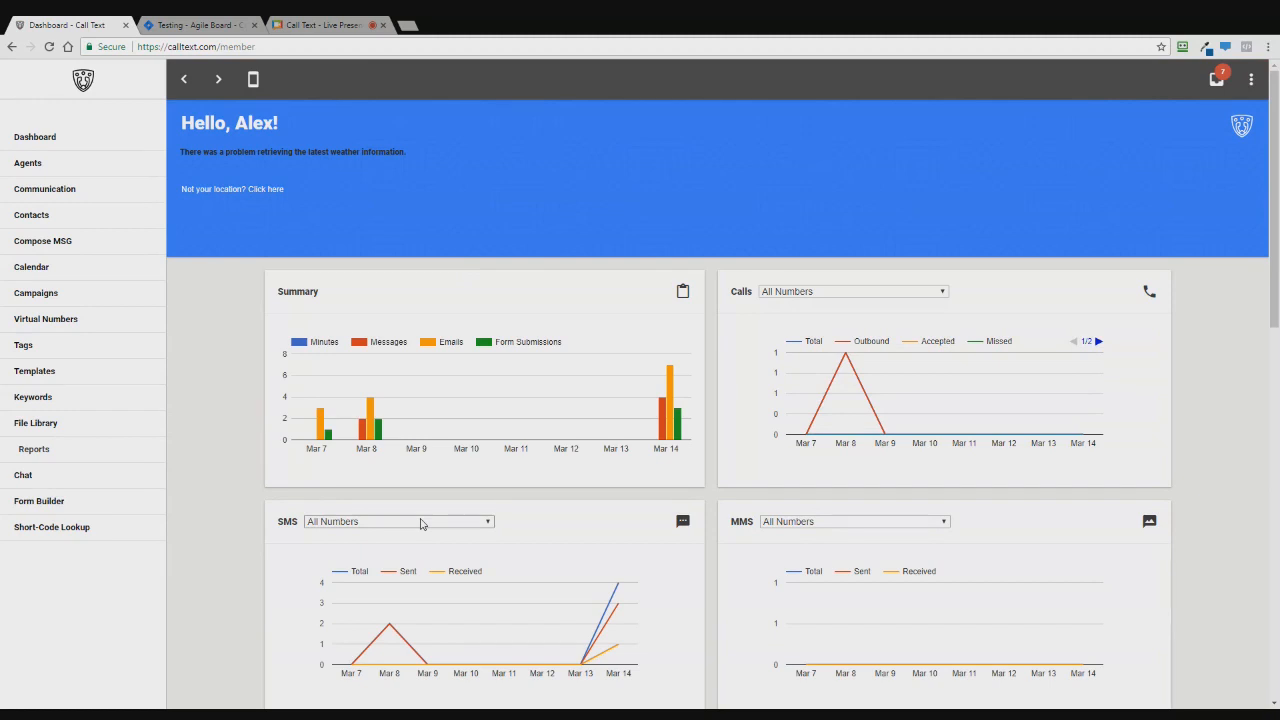
scroll(421, 523, down, 2)
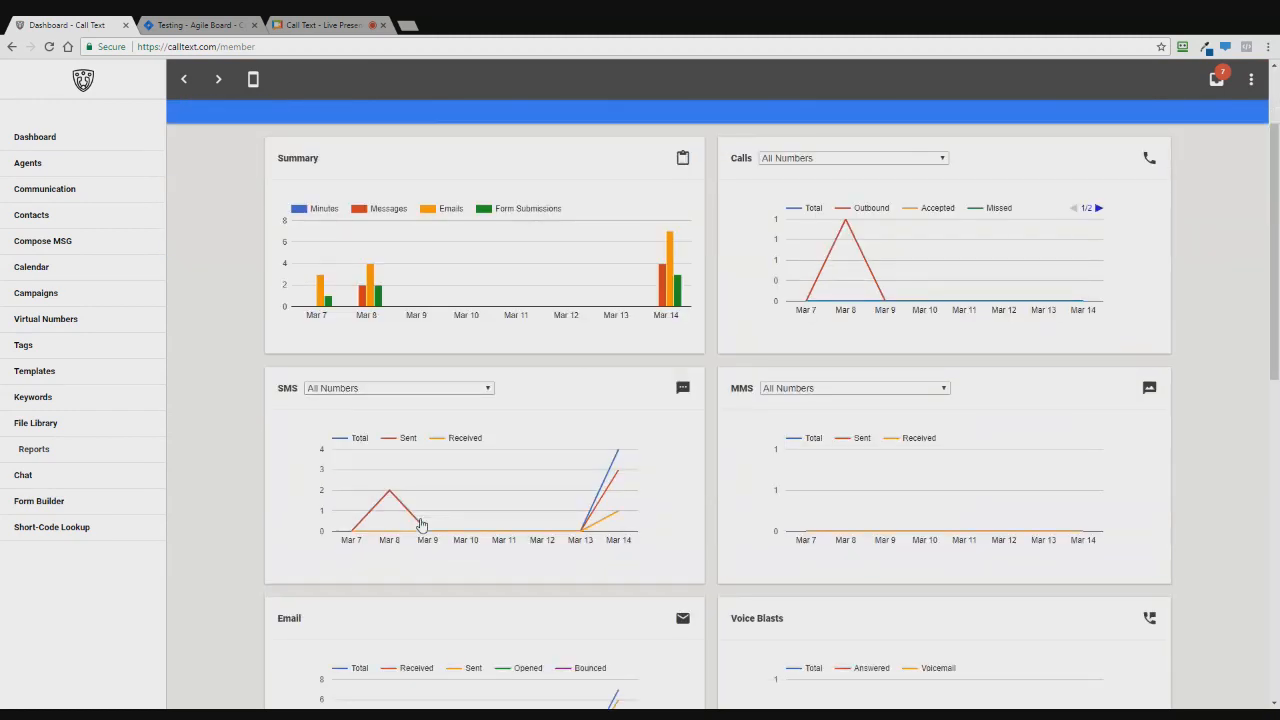
scroll(421, 523, up, 2)
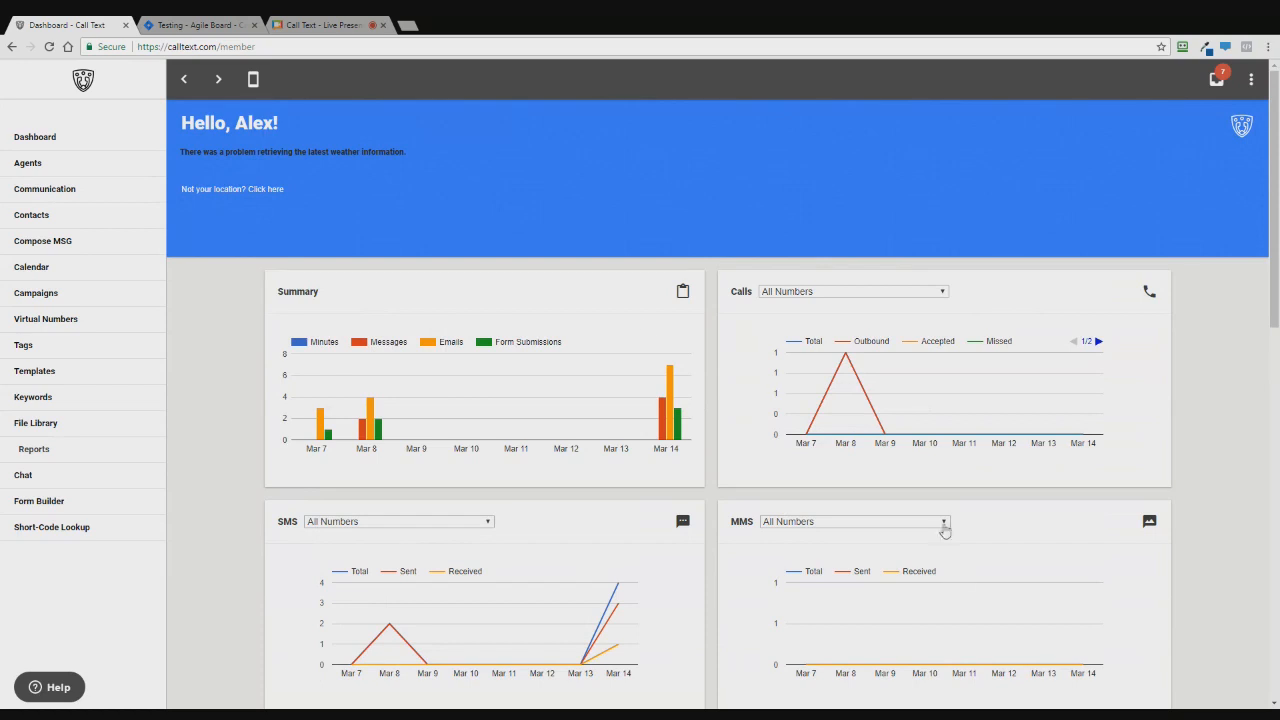
scroll(539, 337, down, 1)
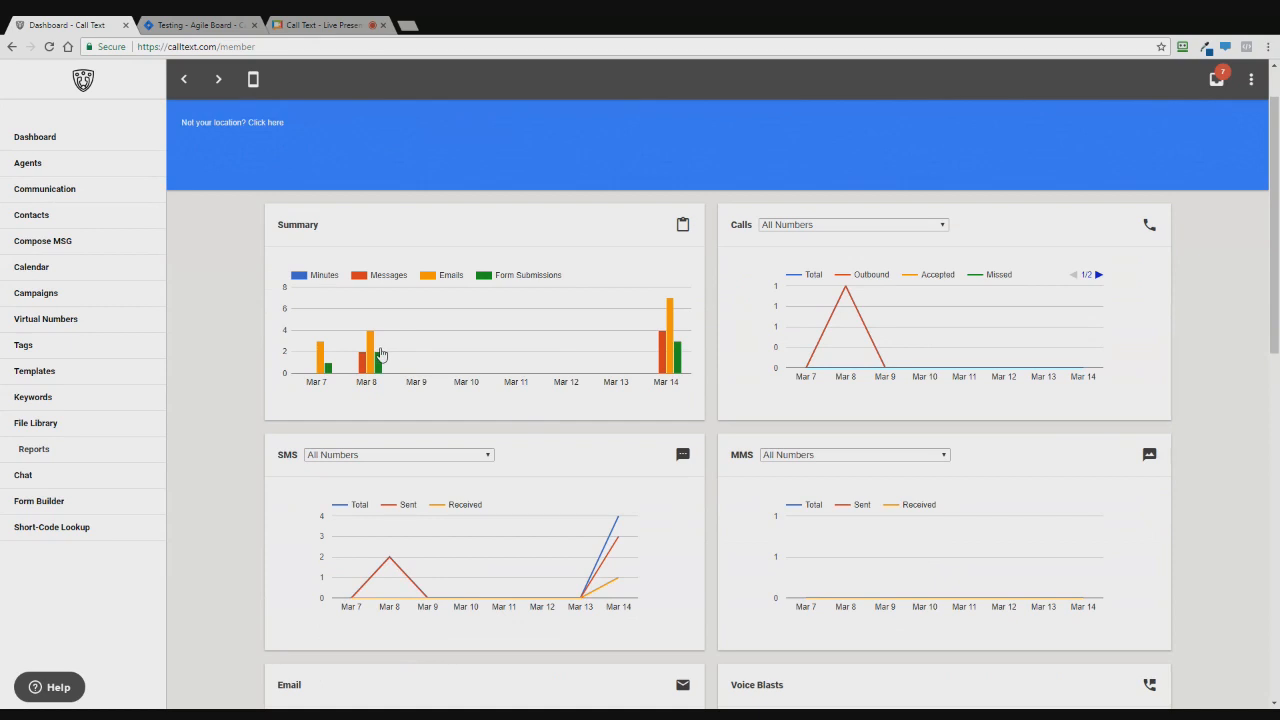
scroll(389, 374, up, 1)
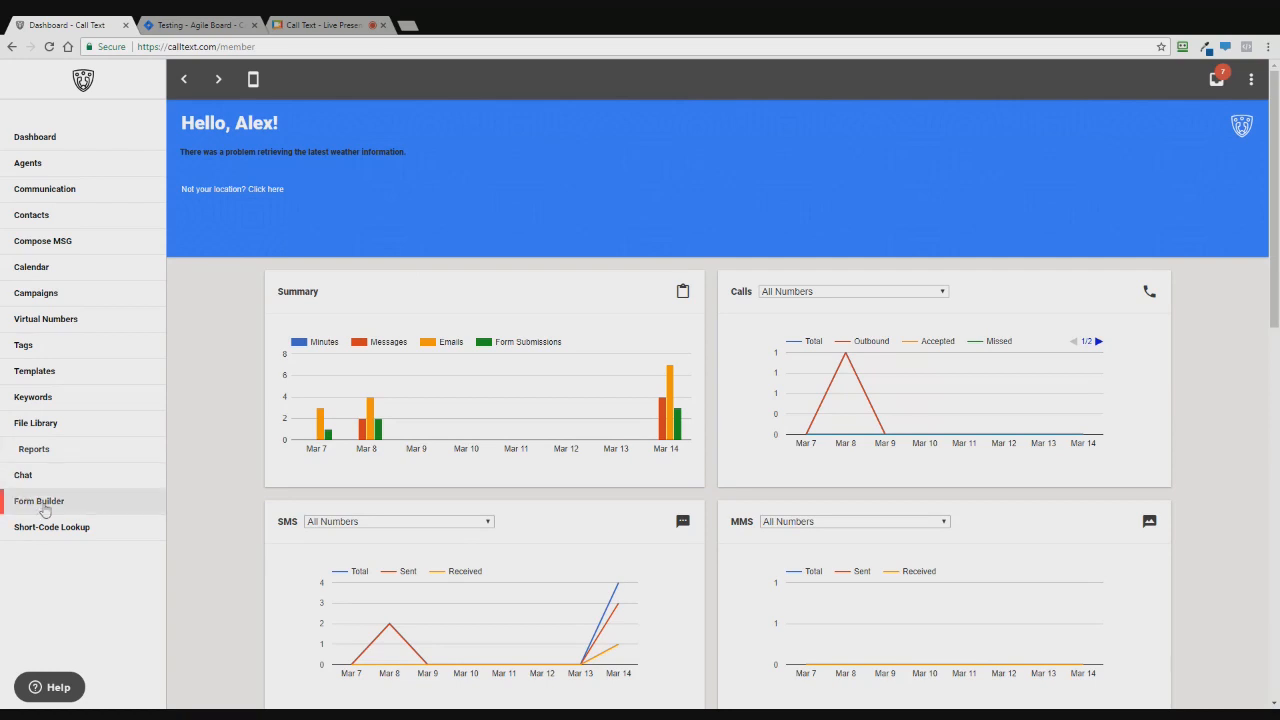
- Open Form Builder in a new tab and close the Agile Board tab
middle_click(100, 517)
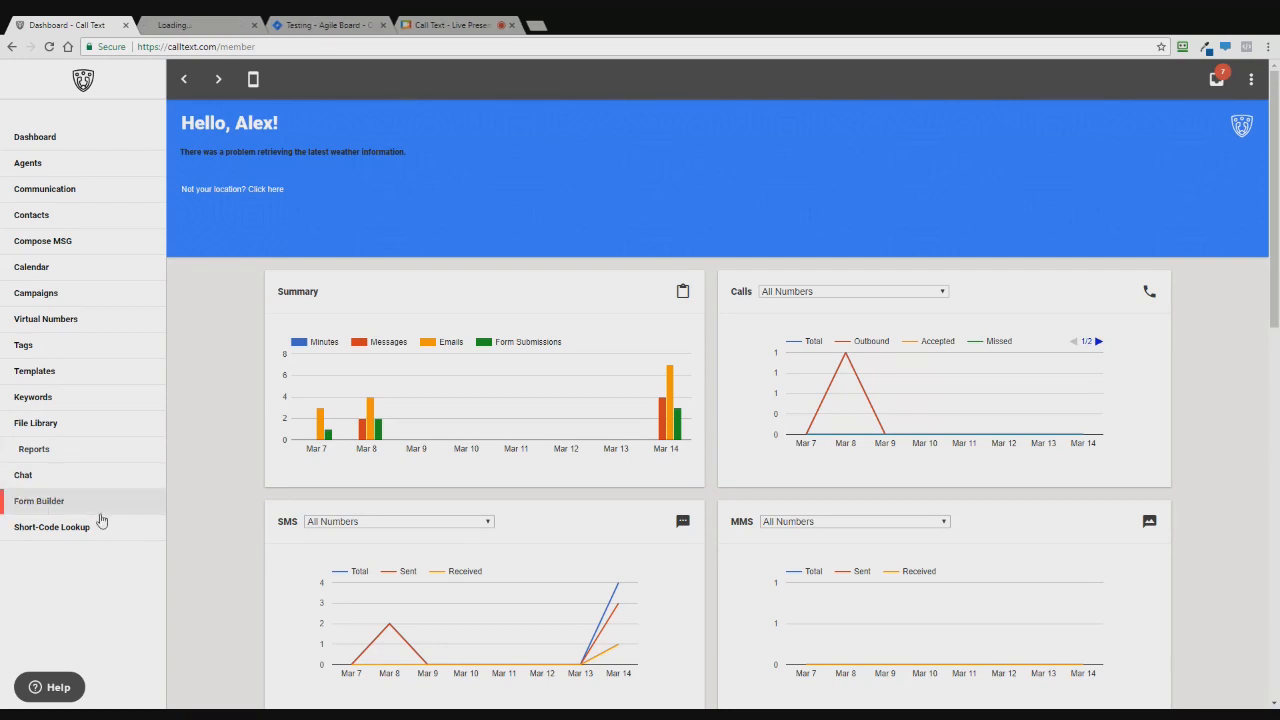
click(195, 22)
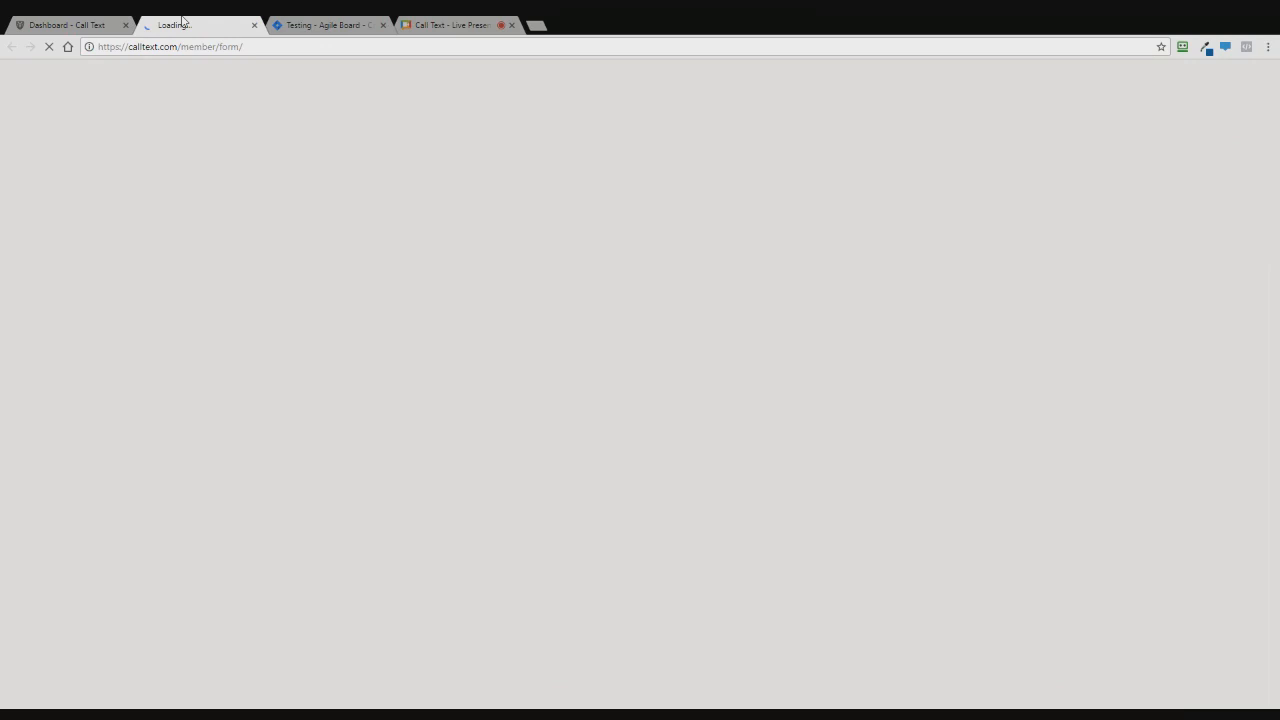
click(112, 23)
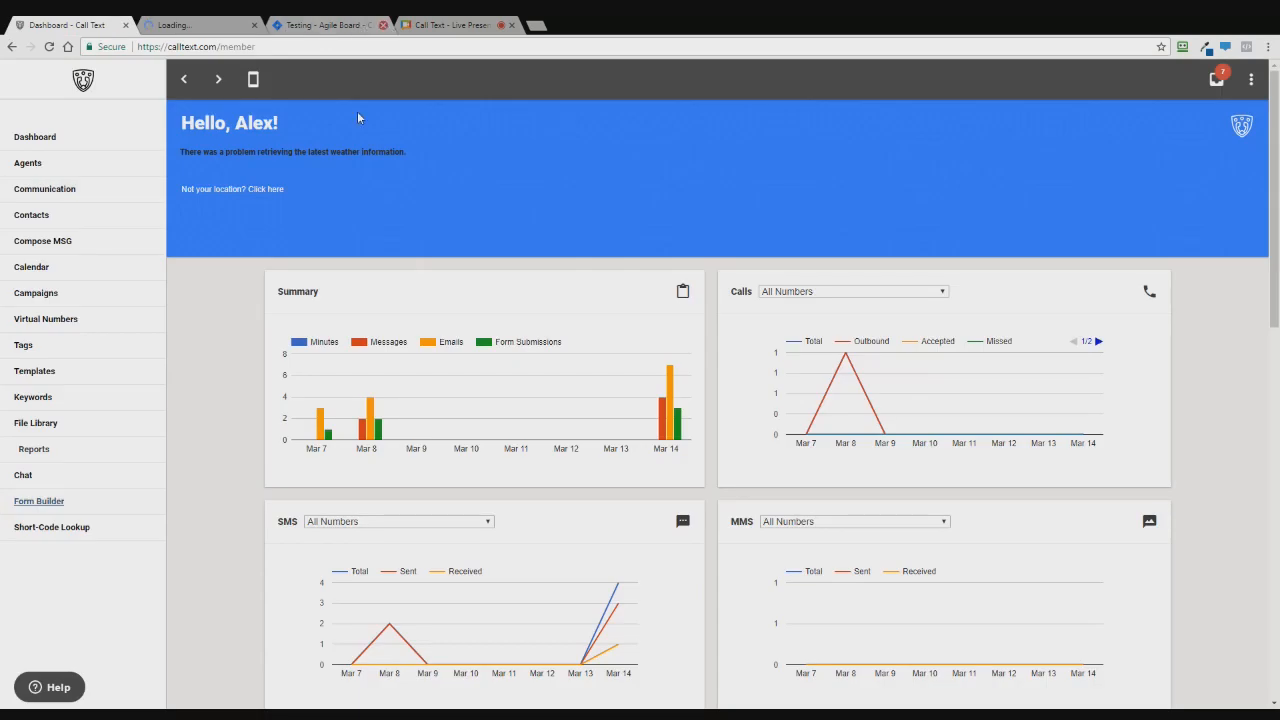
click(383, 25)
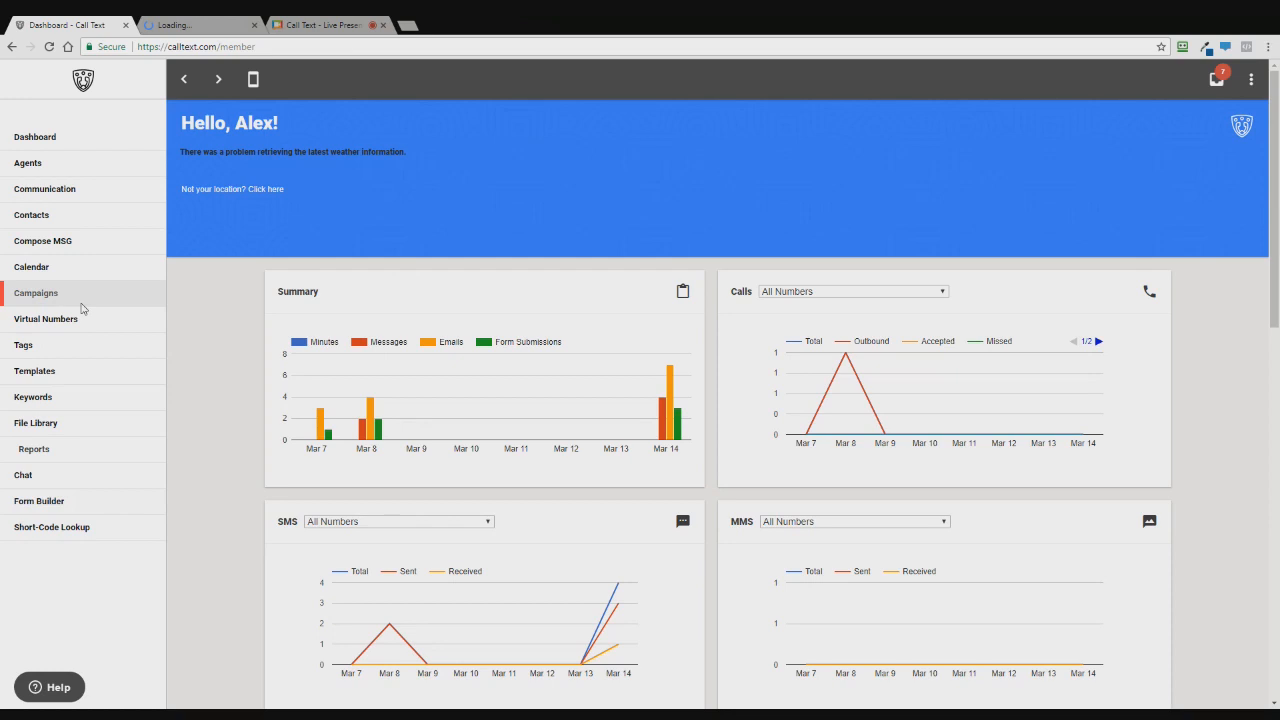
- Open Campaigns, Templates and Tags in their own tabs, then show the Templates page
middle_click(81, 302)
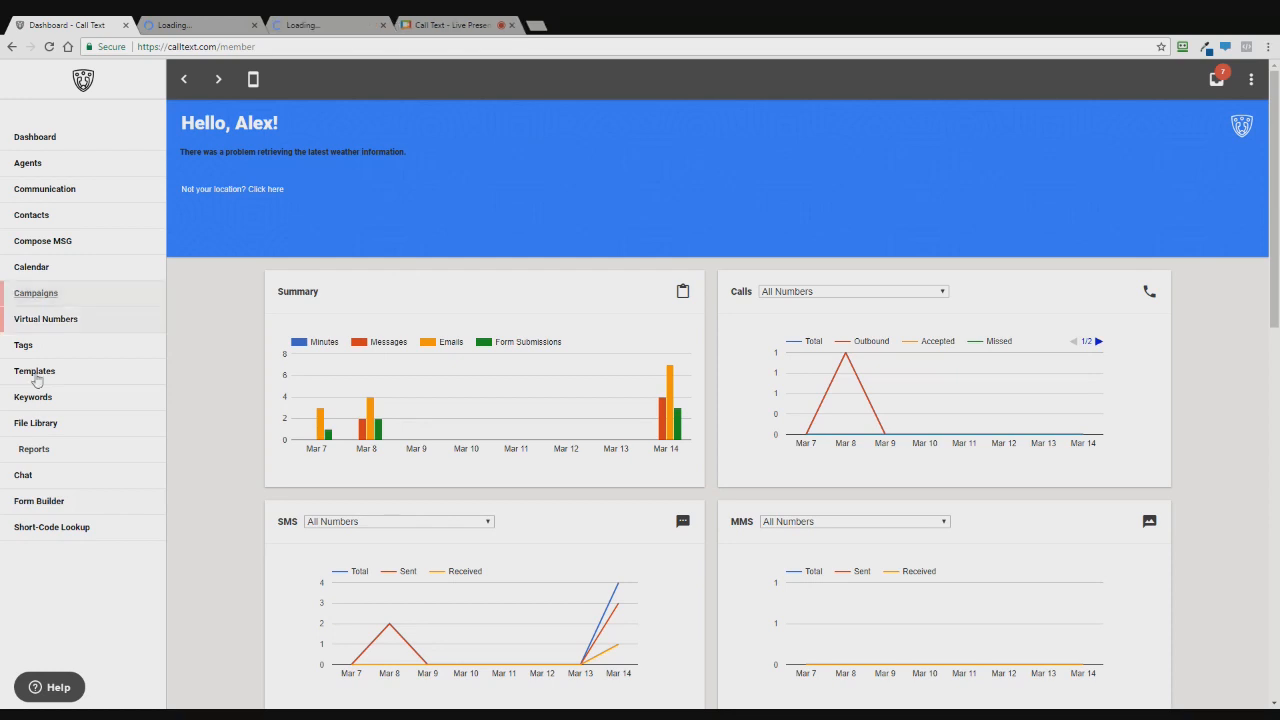
middle_click(88, 384)
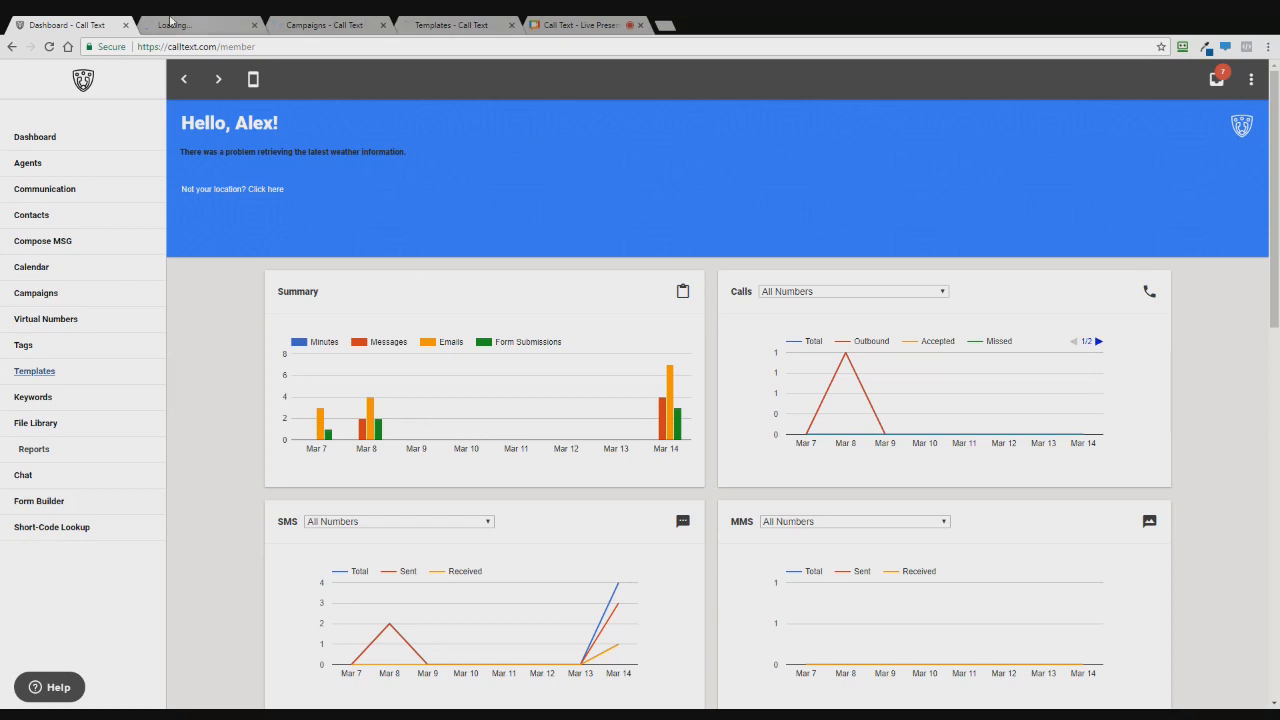
key(ctrl+Tab)
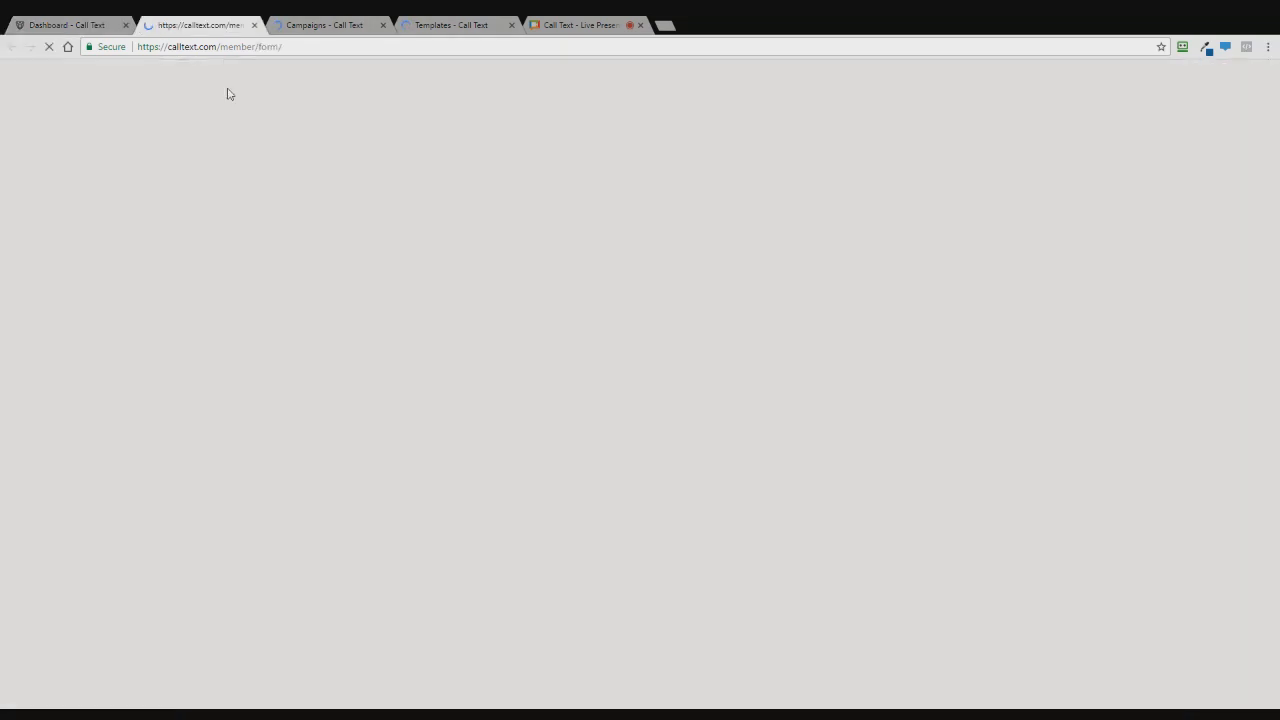
click(105, 20)
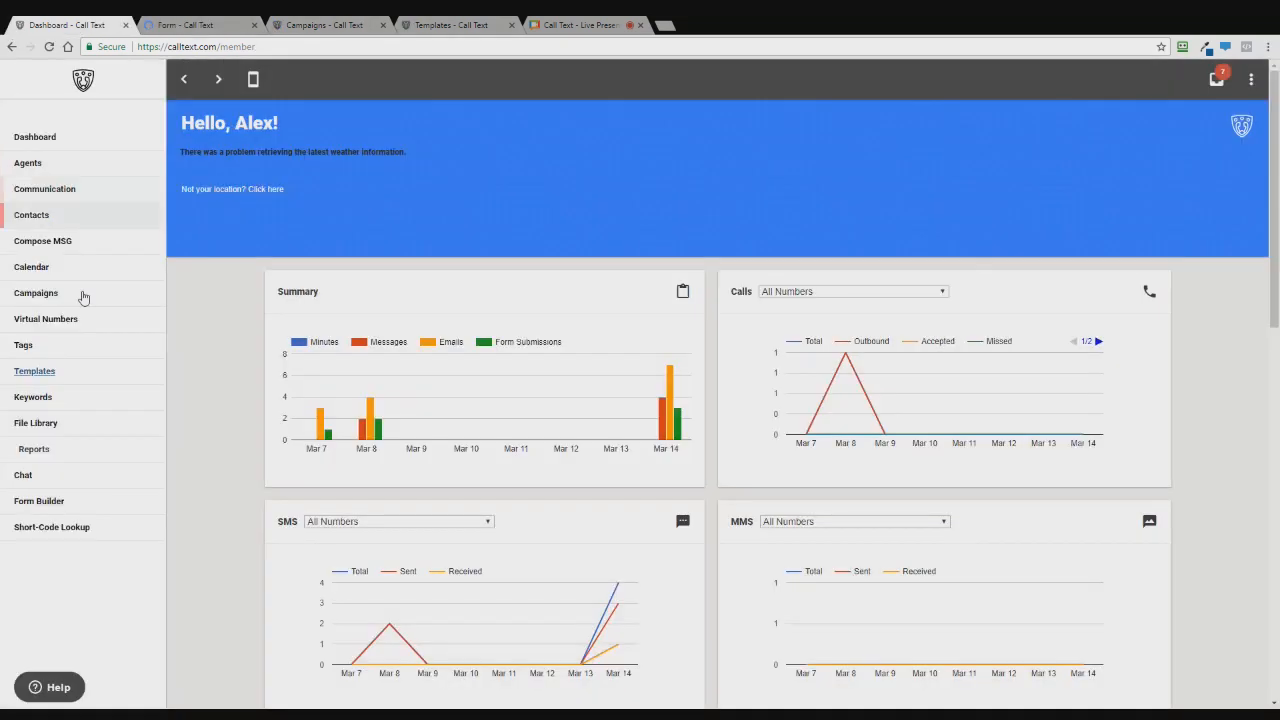
middle_click(83, 357)
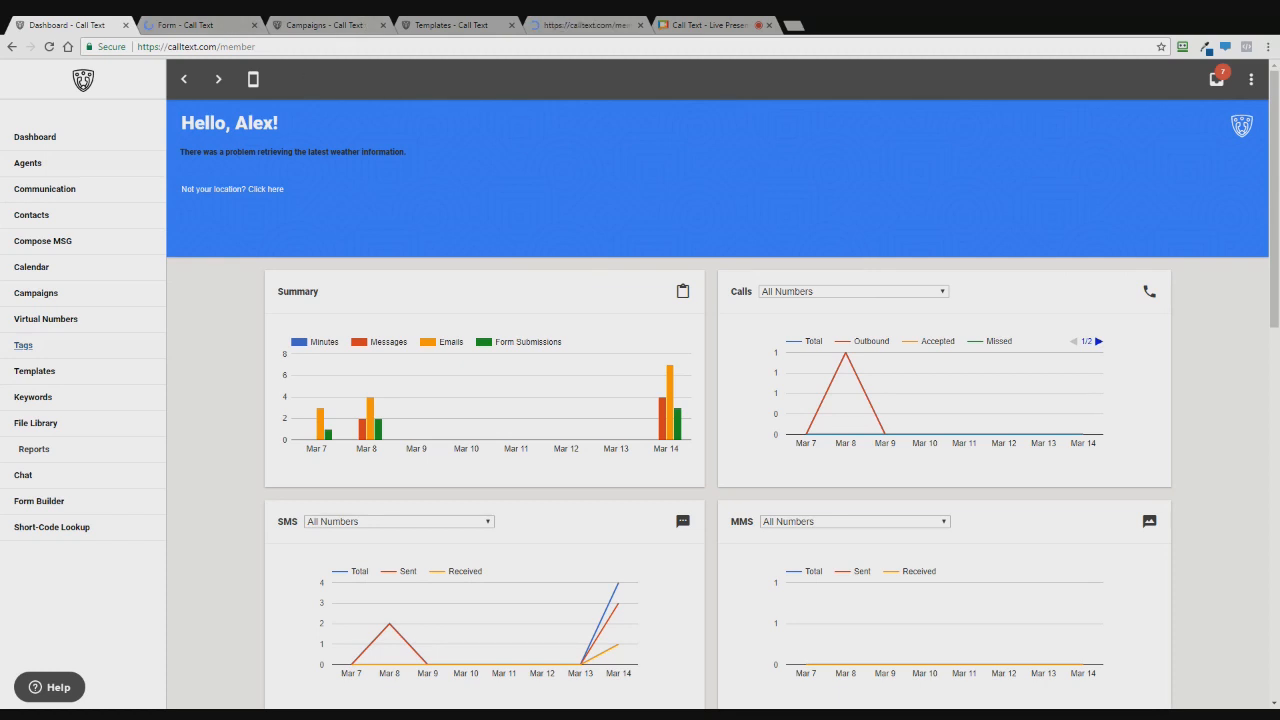
click(432, 25)
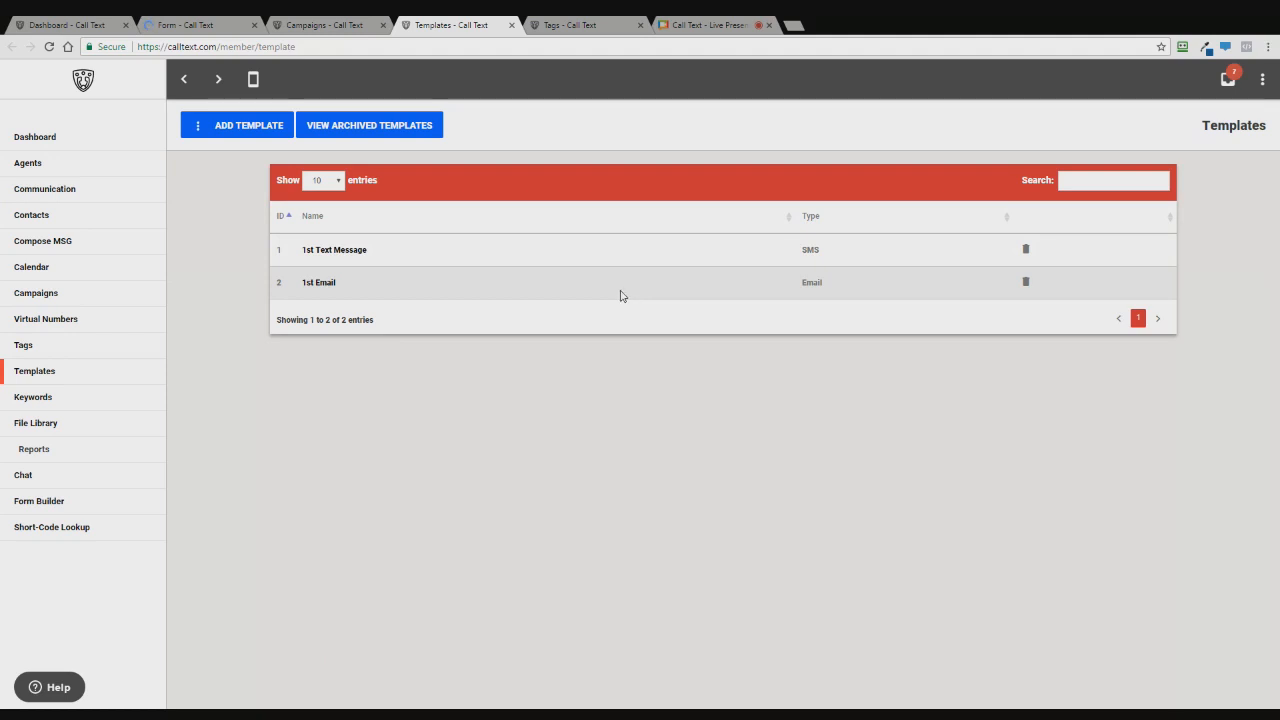
- Choose Add a SMS Template from the ADD TEMPLATE list to start a blank SMS template
click(243, 126)
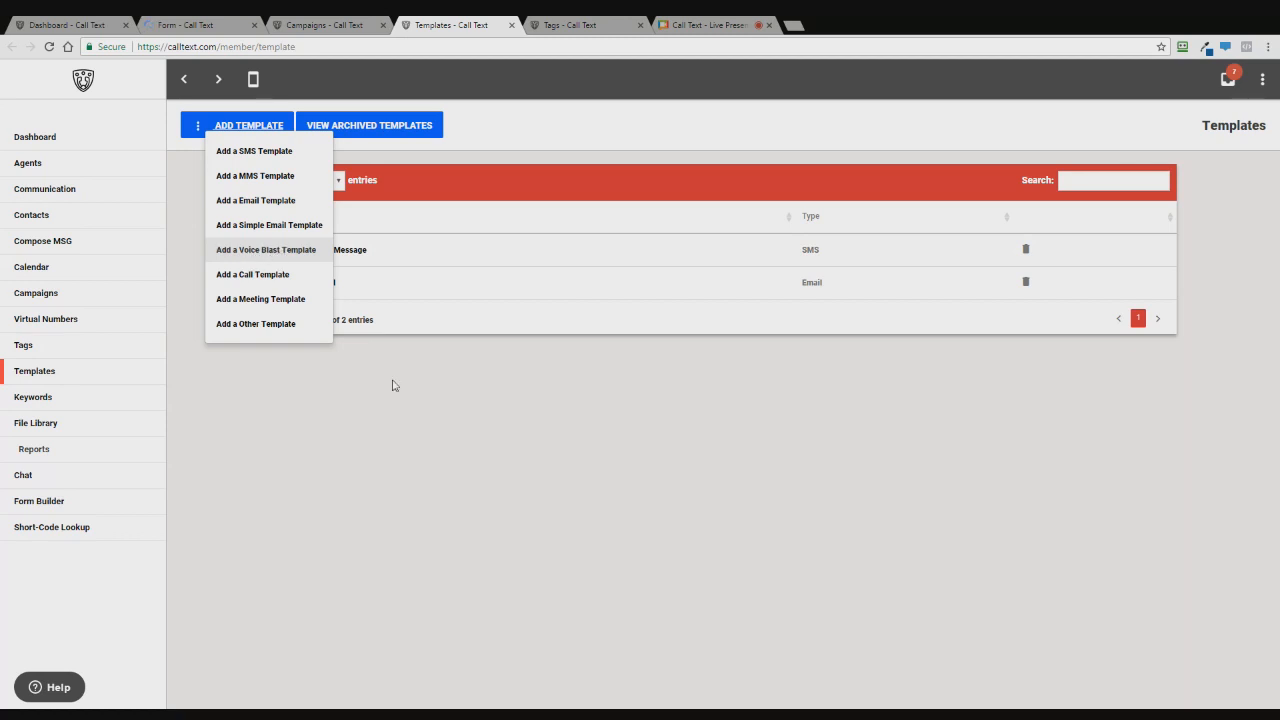
click(437, 391)
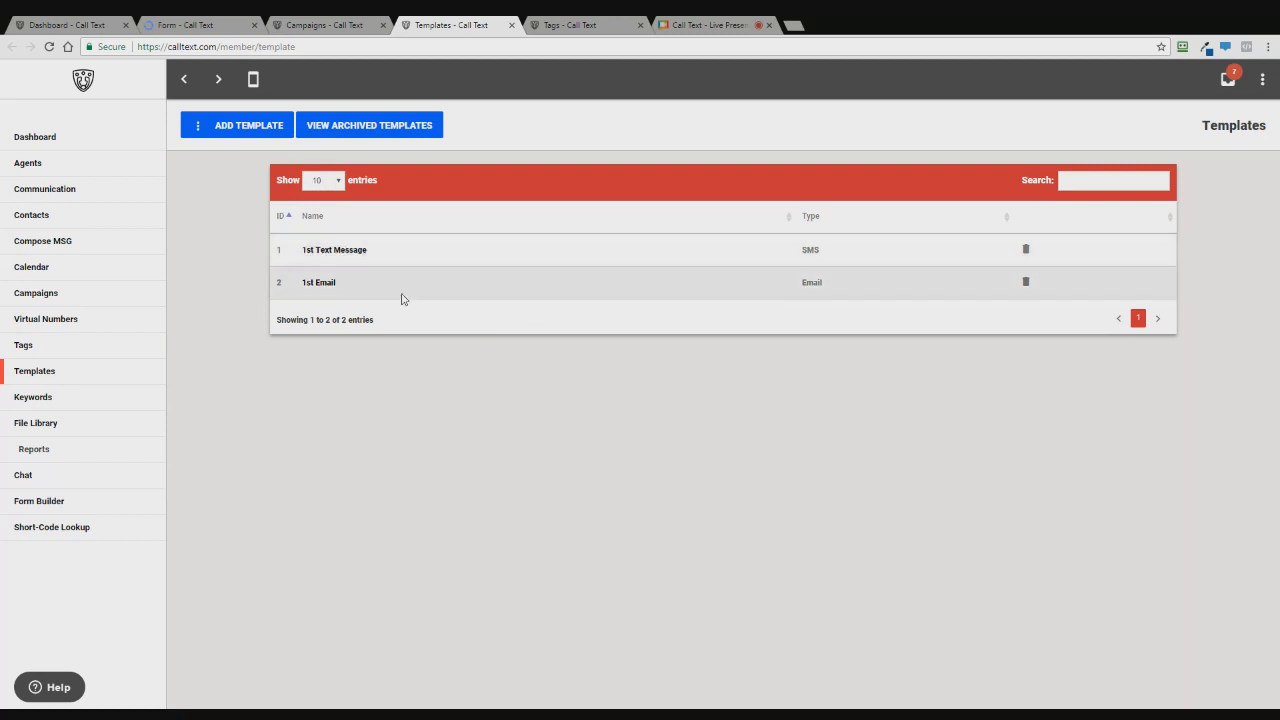
click(255, 130)
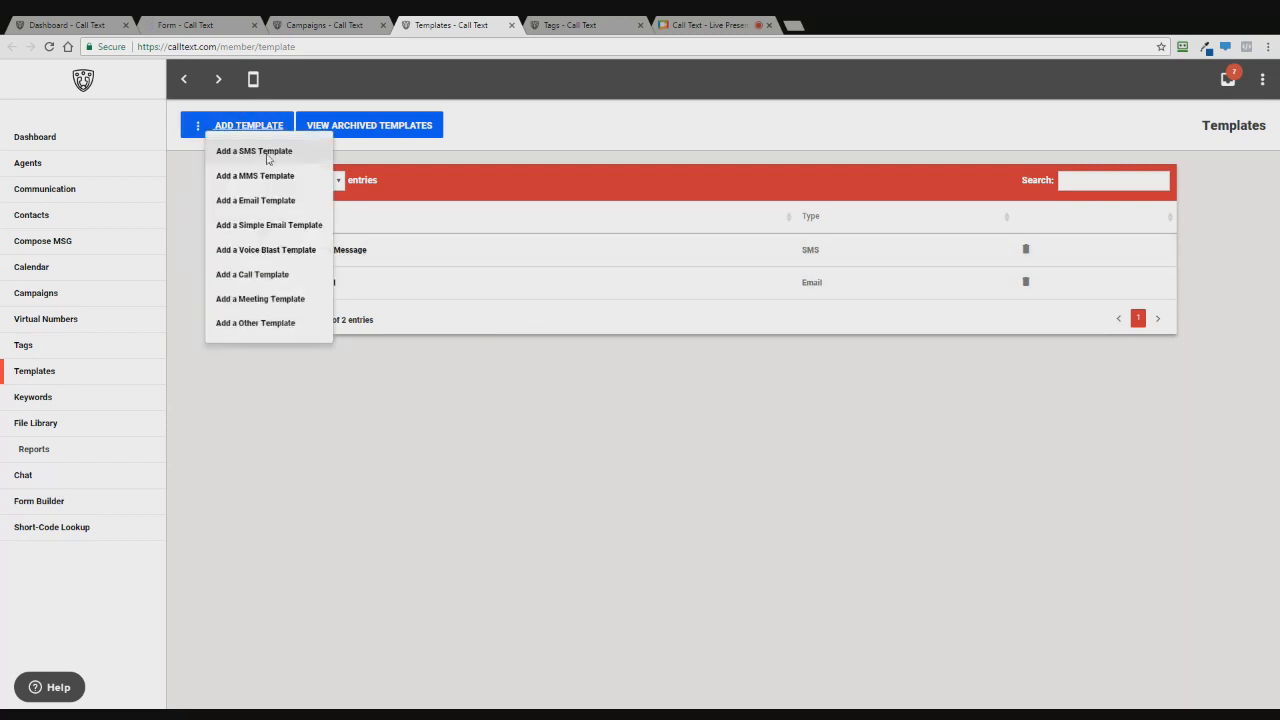
click(263, 155)
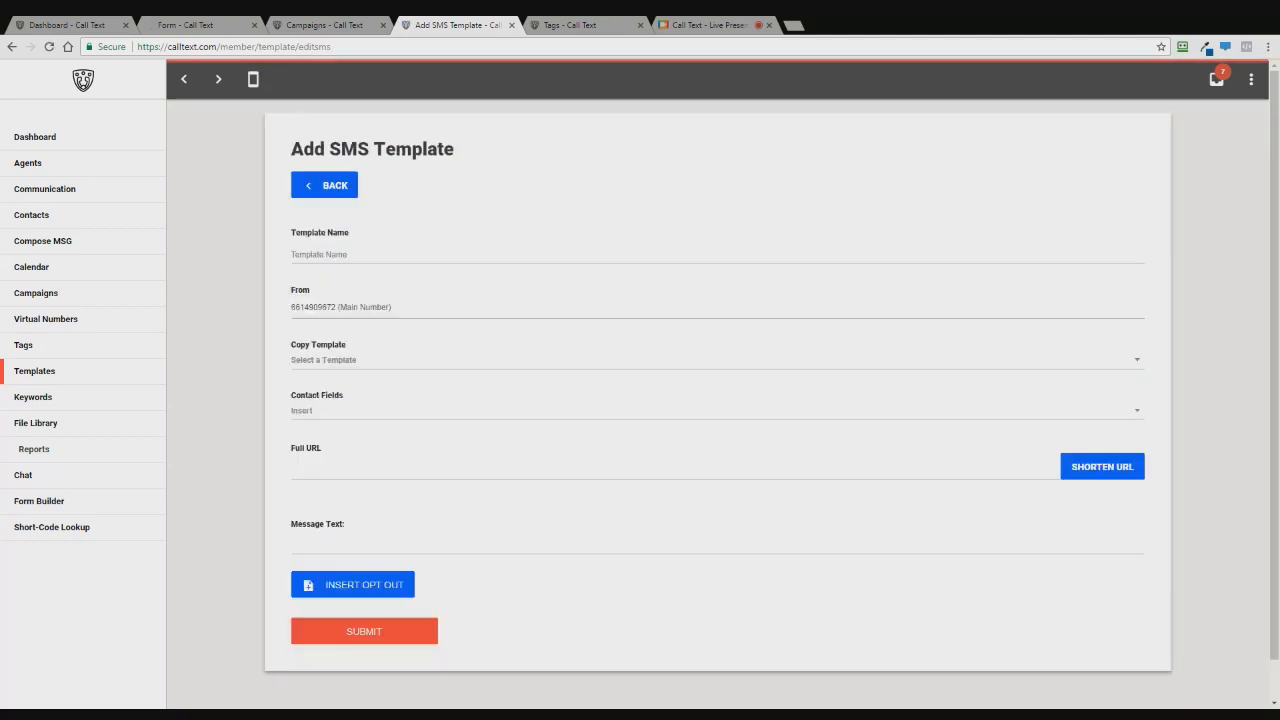
- Save a new 'SMS Training Template' with its message copied from 1st Text Message
text(SMS Traiining Template)
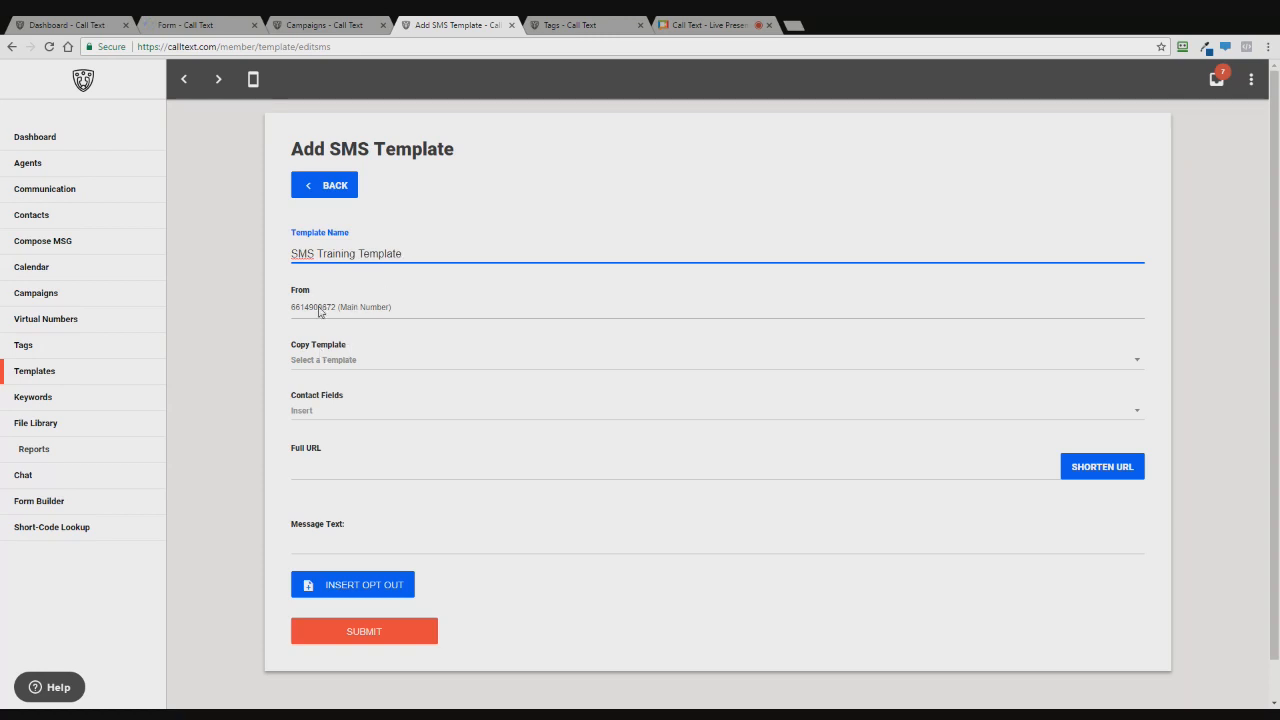
click(314, 363)
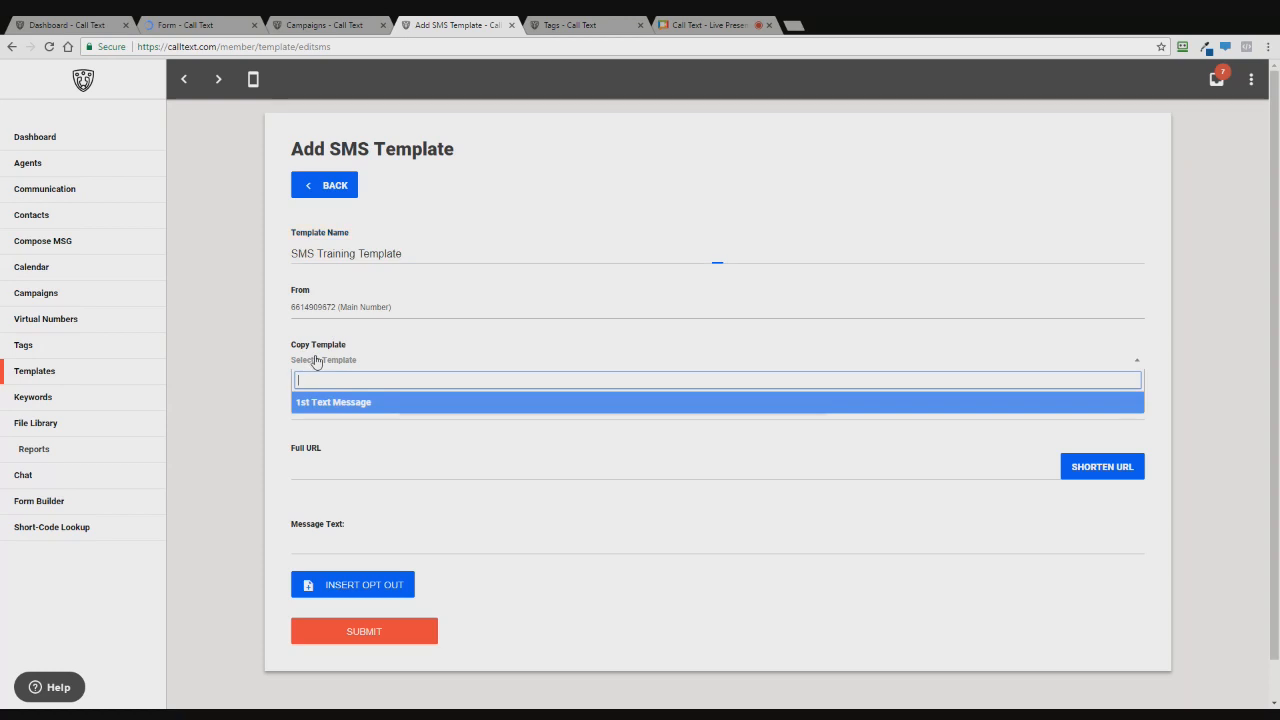
click(341, 408)
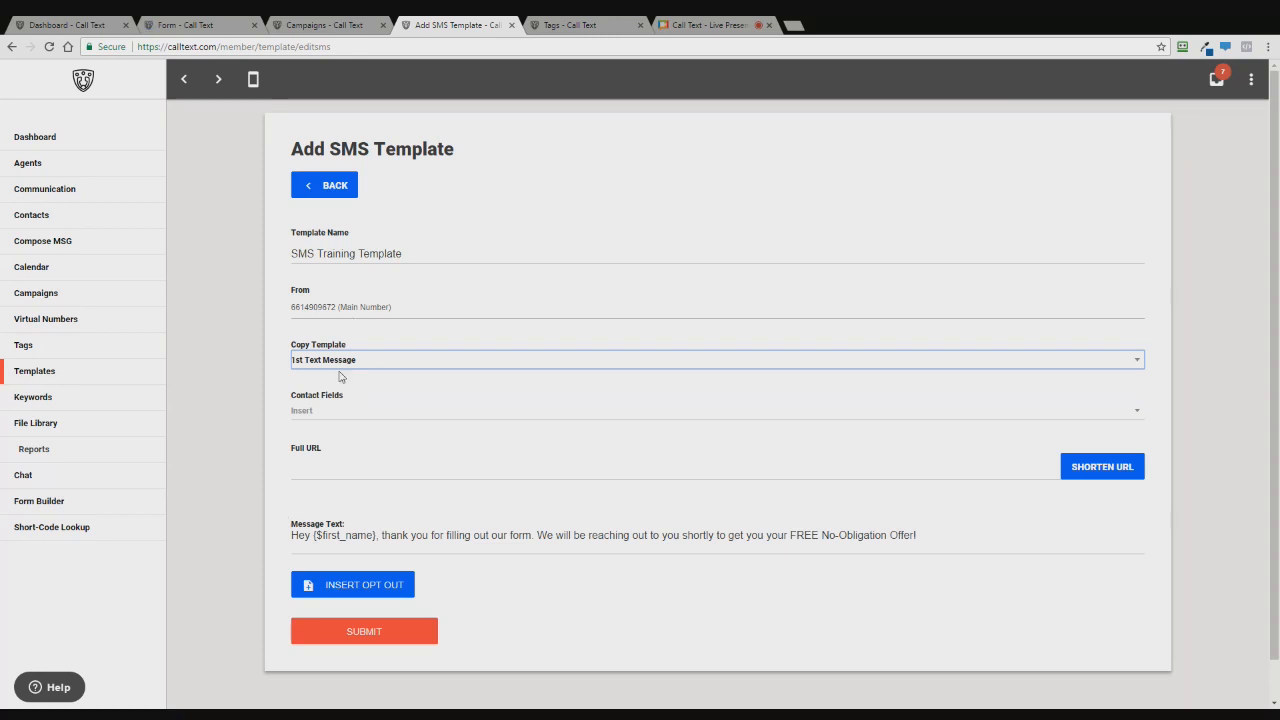
drag(290, 537, 916, 537)
click(916, 537)
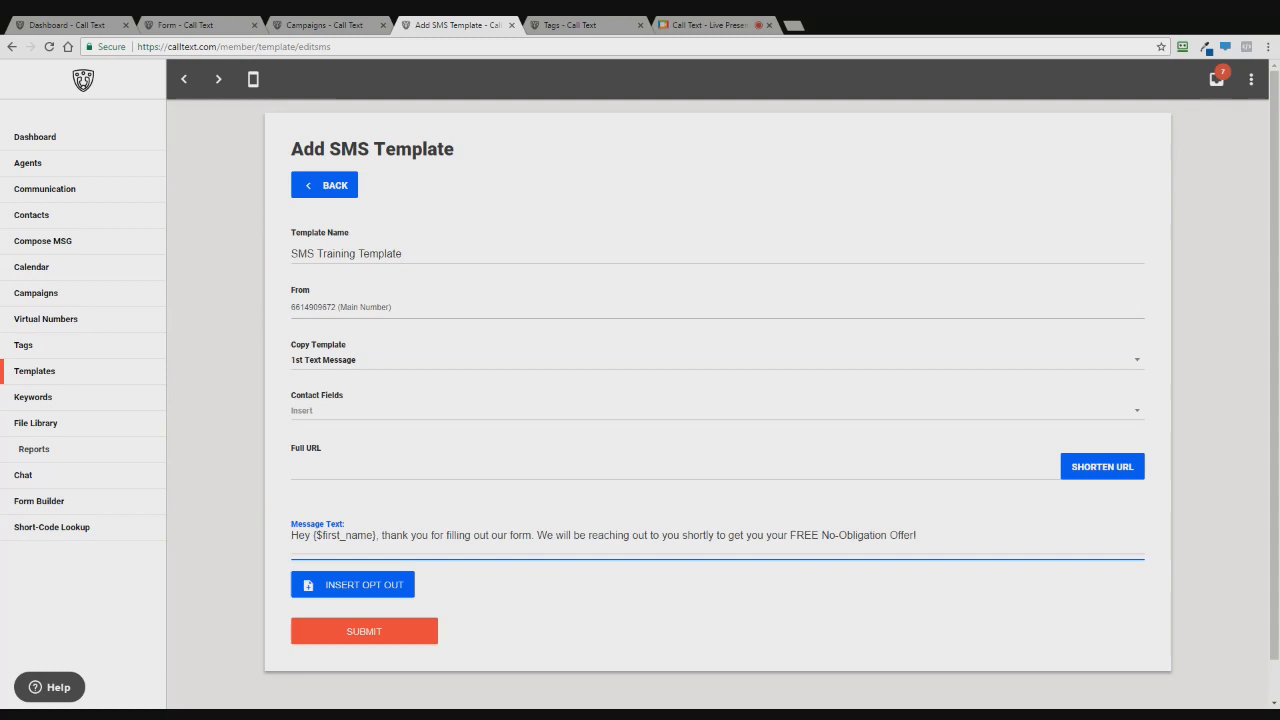
click(365, 638)
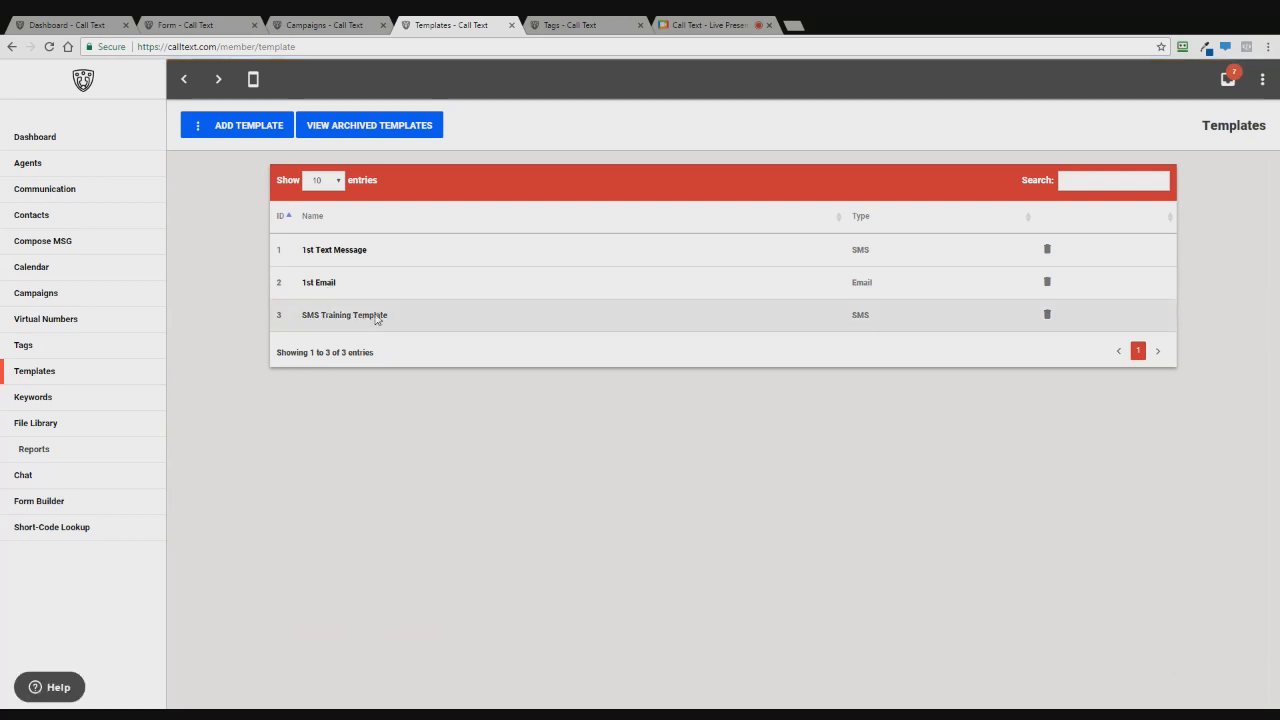
click(322, 284)
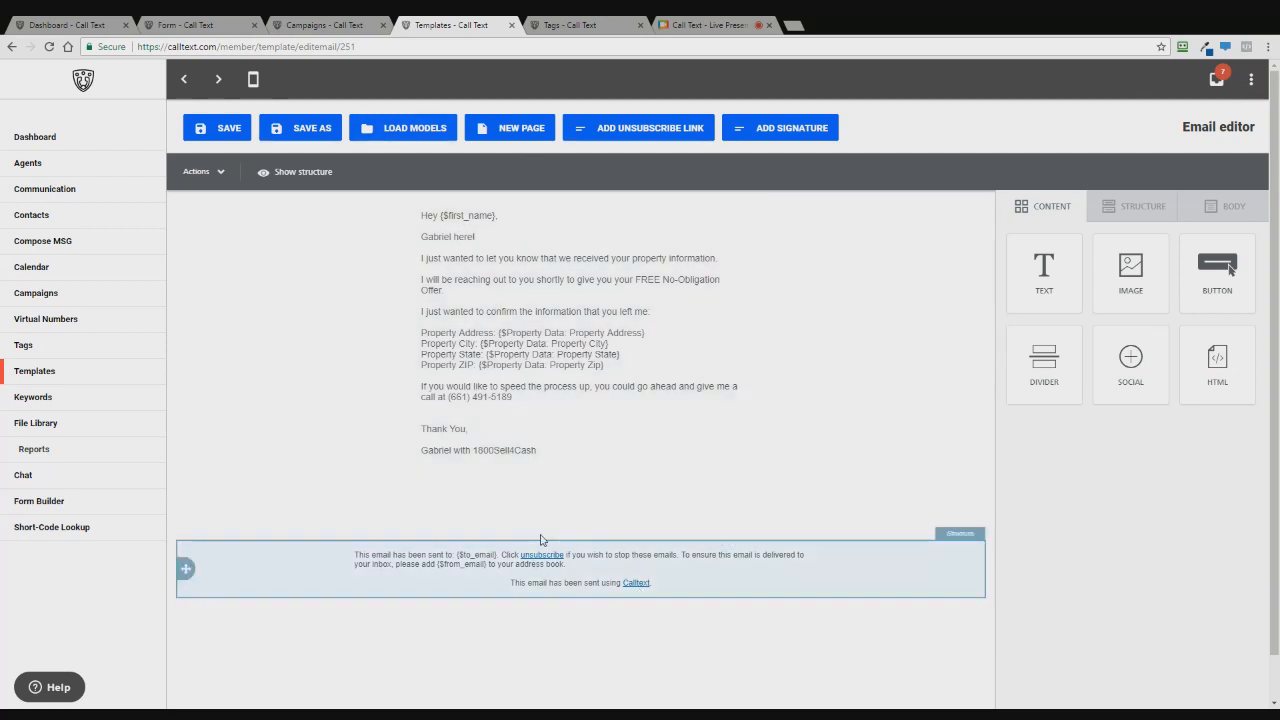
click(63, 375)
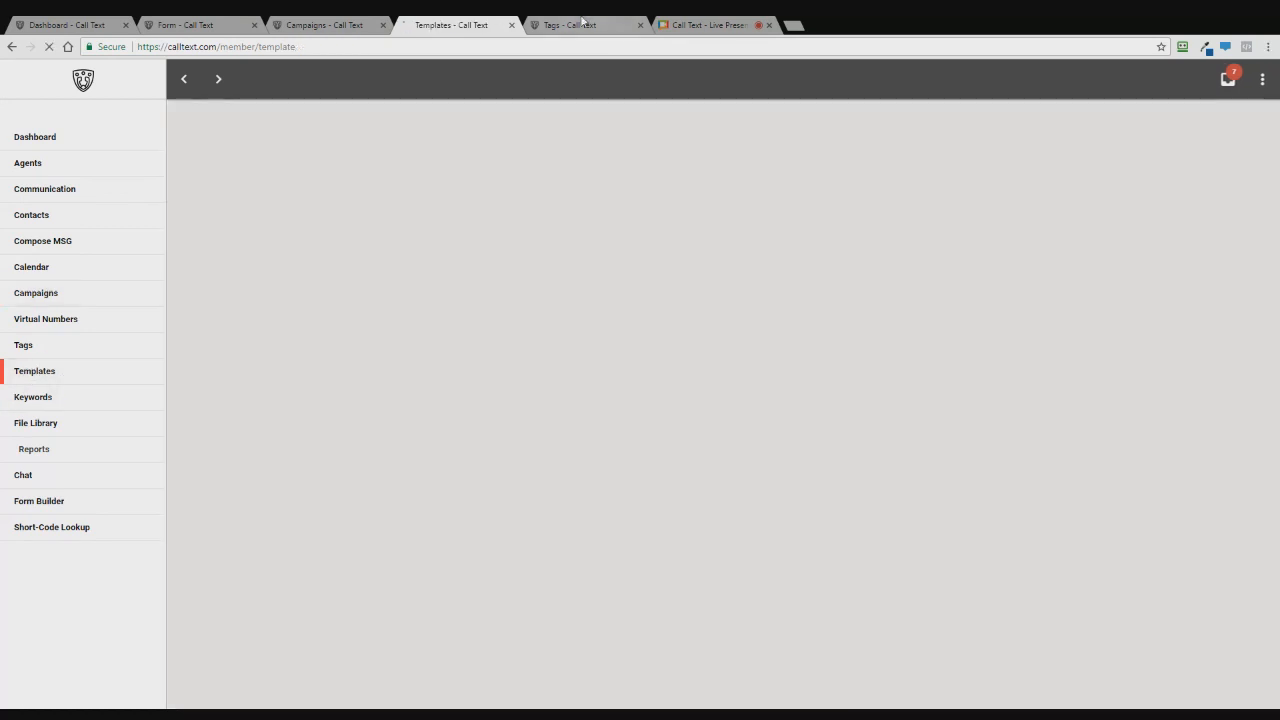
- Go to the Tags page and open a blank Add Tag form
click(615, 25)
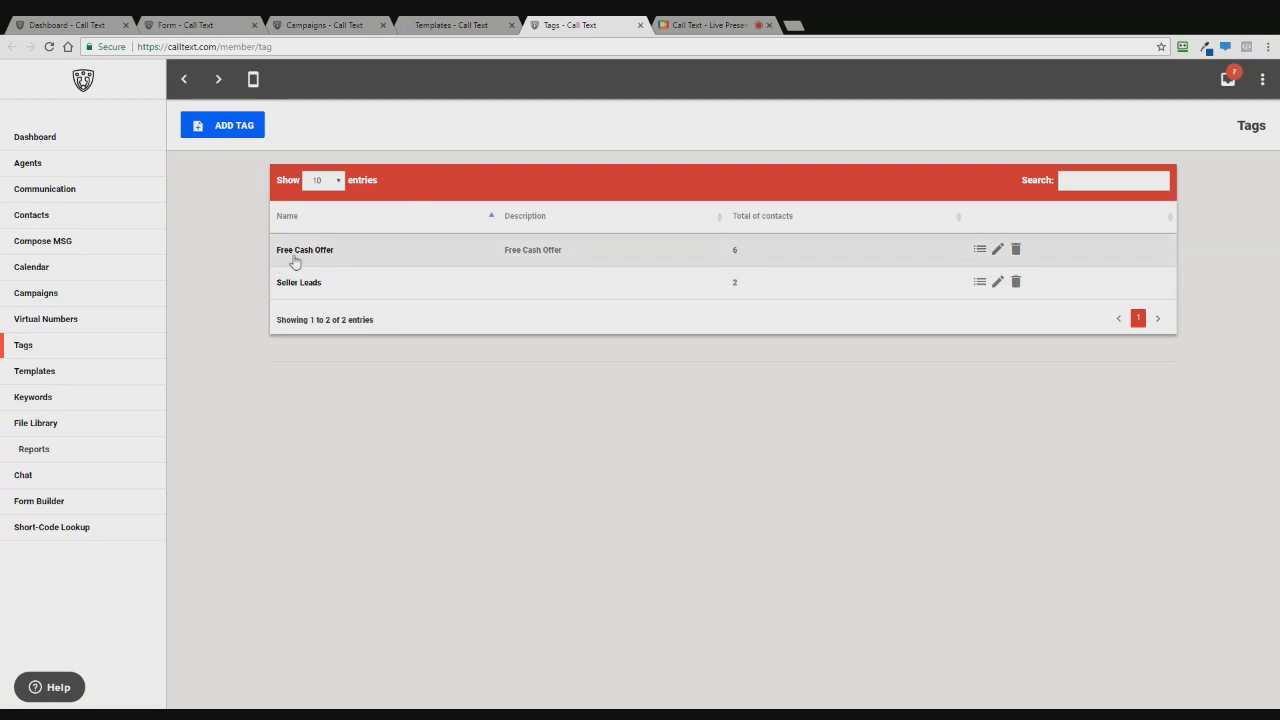
click(222, 132)
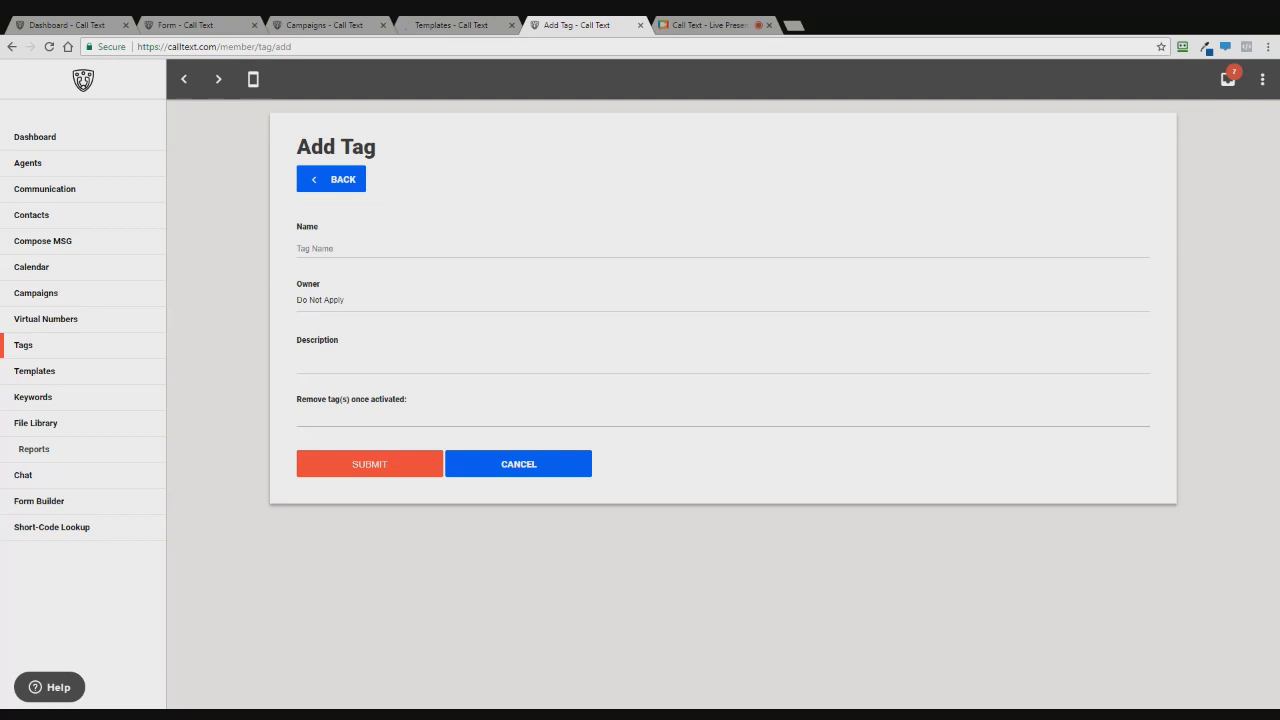
- Name the new tag 'Workflow Training Tag' and submit it
click(376, 249)
text(Tag Trainnig)
key(BackSpace)
key(BackSpace)
key(BackSpace)
text(ing)
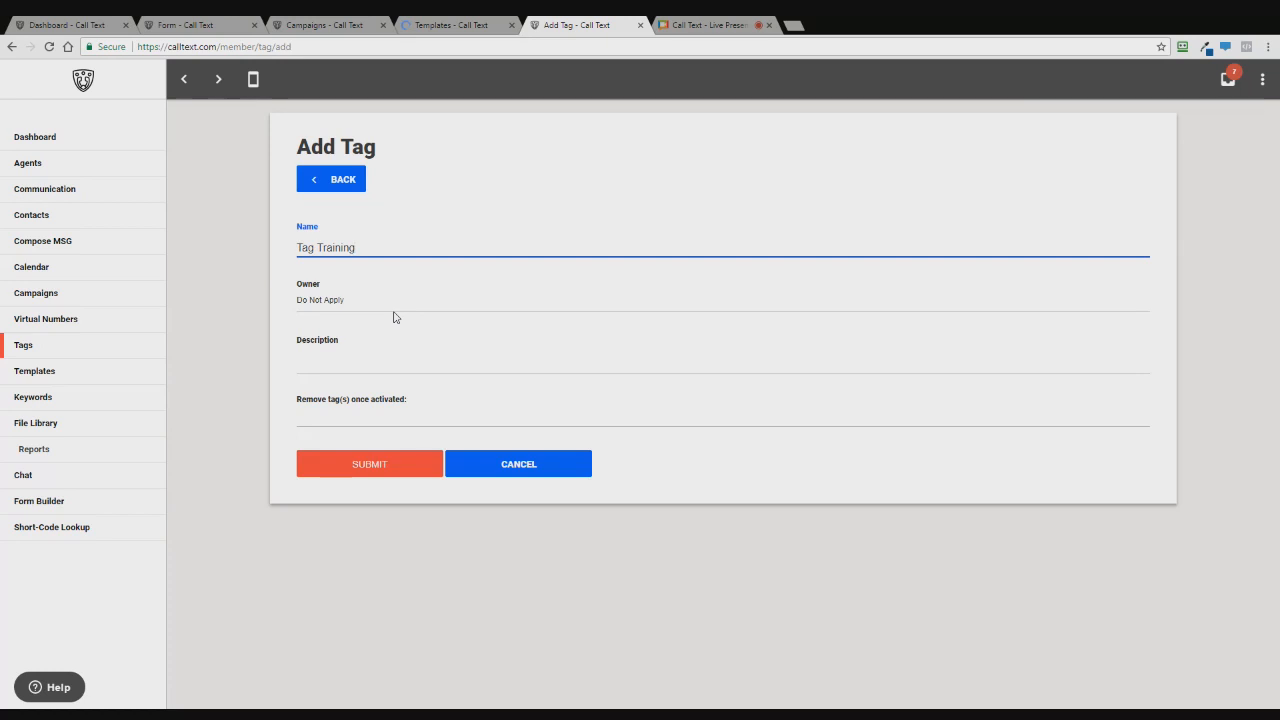
key(ctrl+a)
text(Workflow Training Tag)
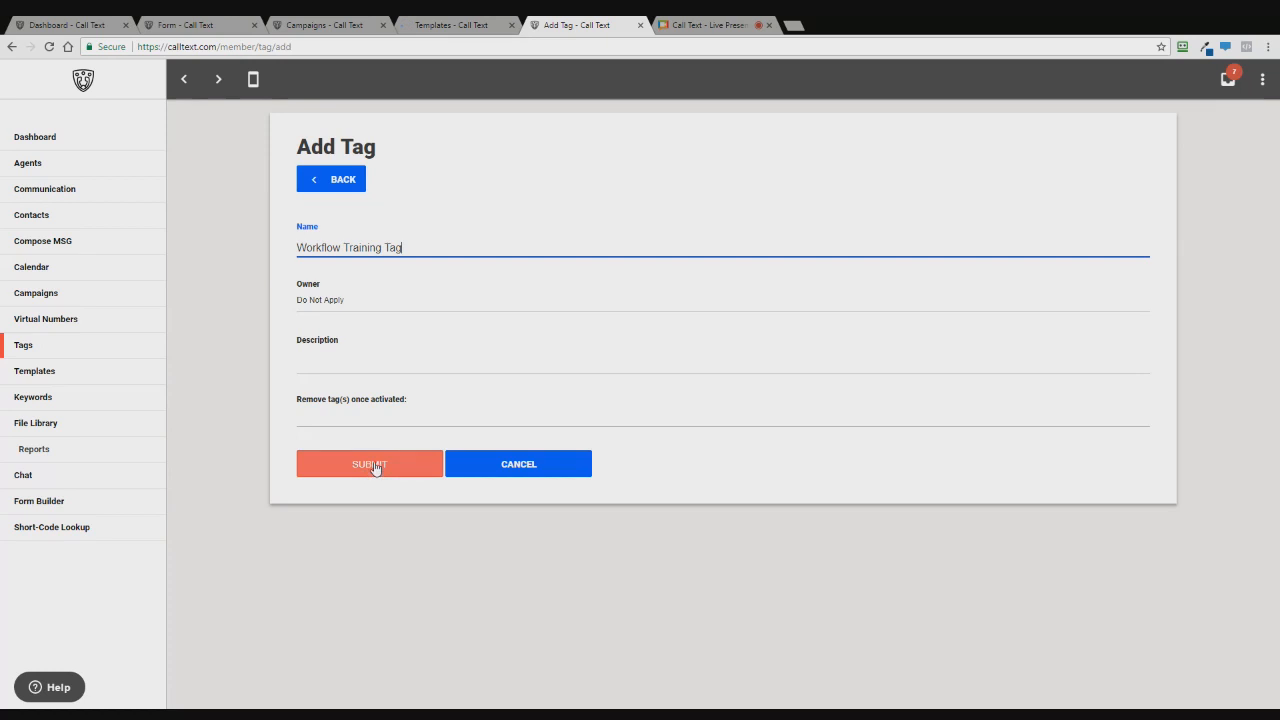
click(298, 404)
drag(298, 404, 417, 406)
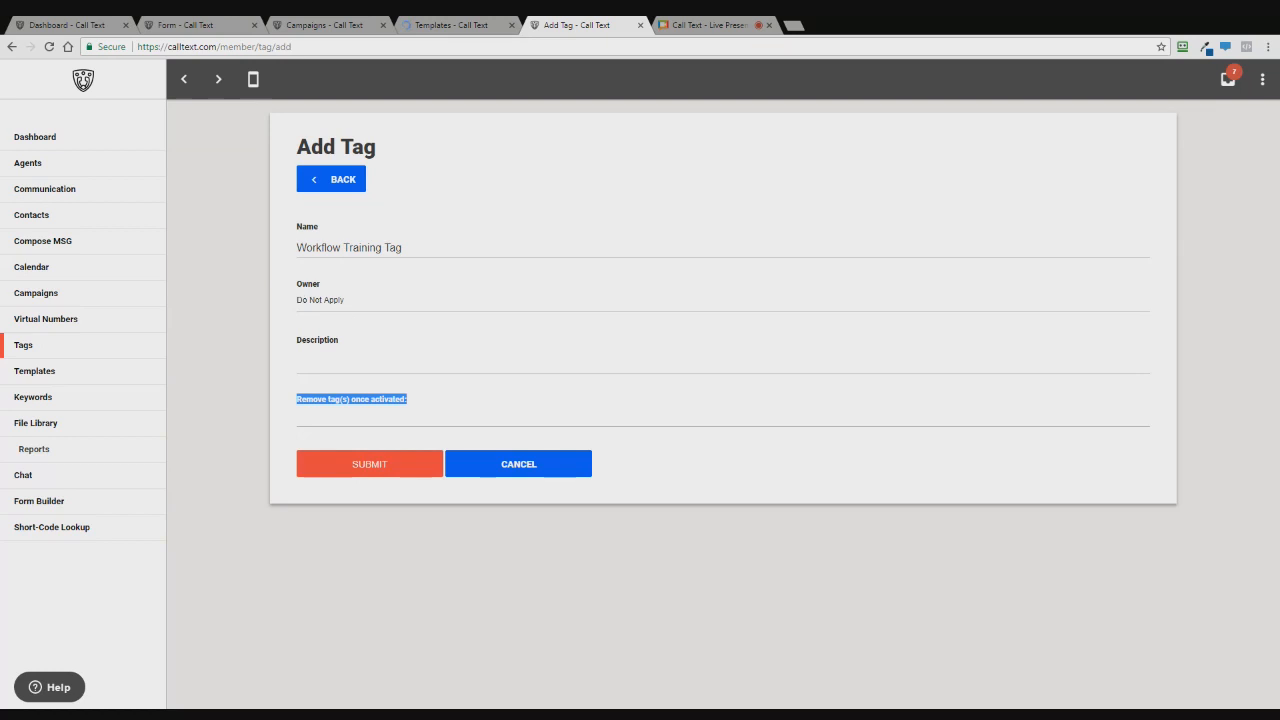
click(281, 320)
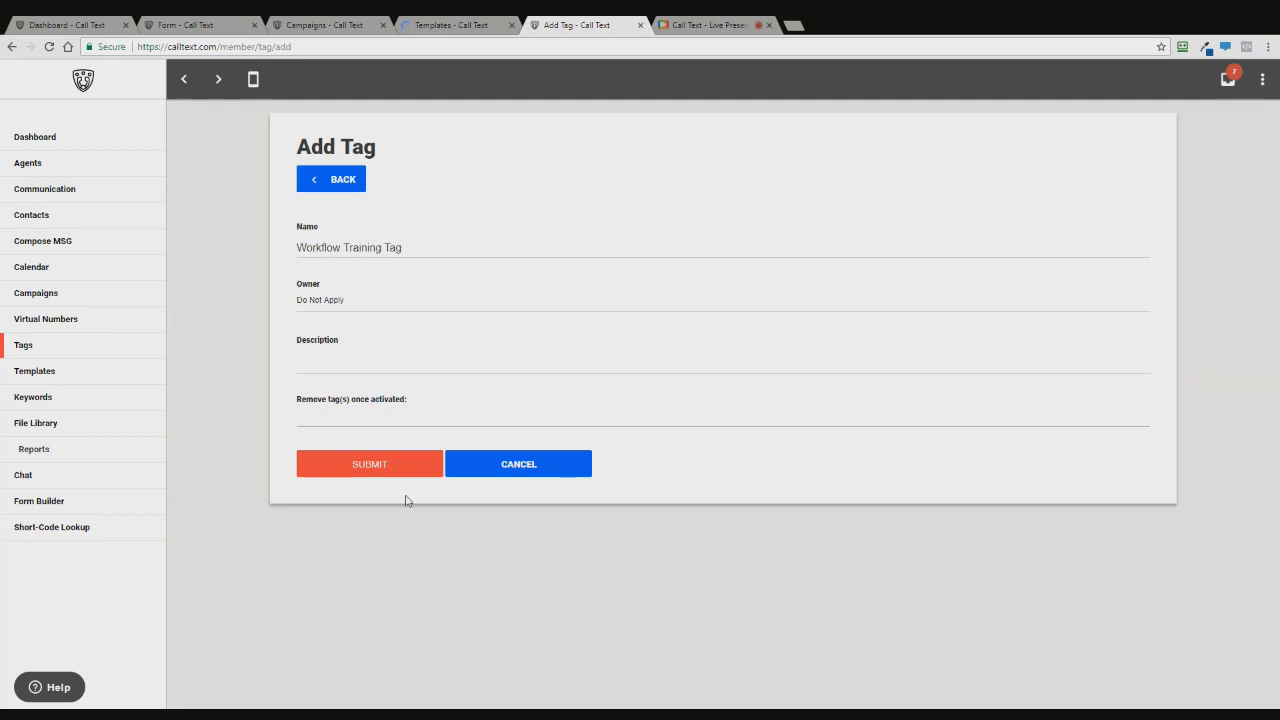
click(358, 466)
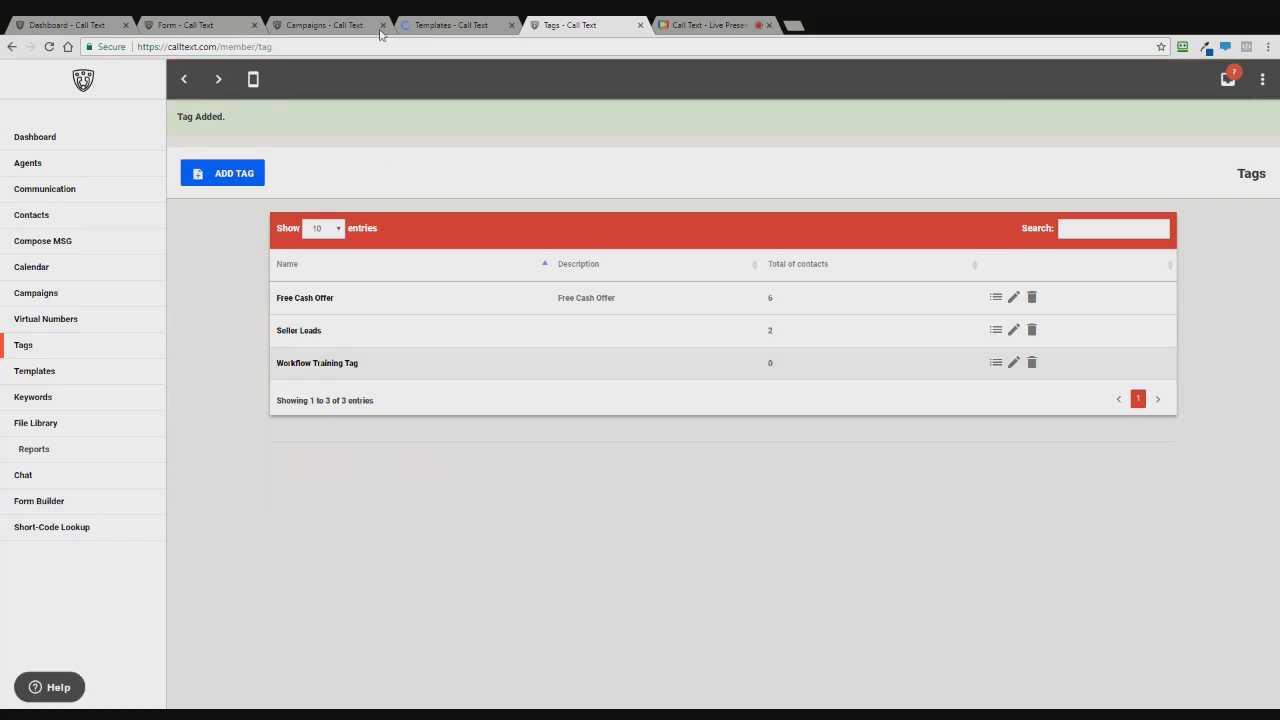
- Start a new campaign from the Campaigns list with ADD CAMPAIGN
click(430, 25)
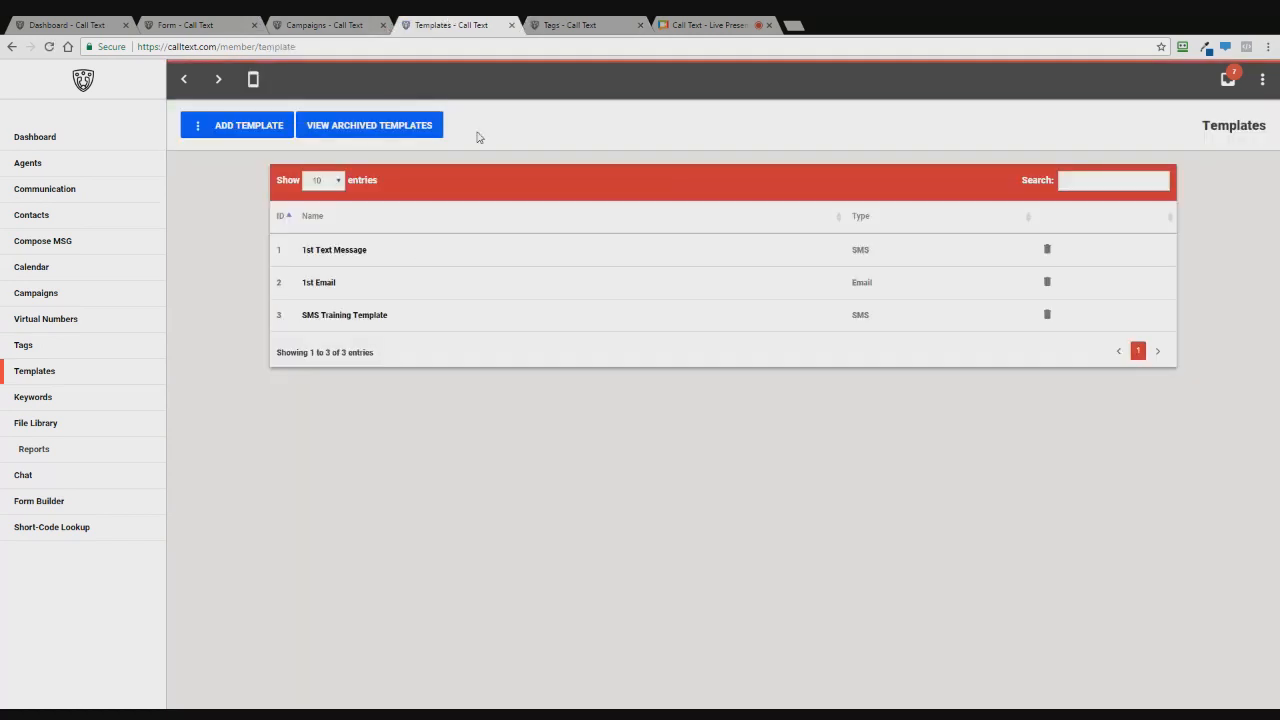
click(319, 23)
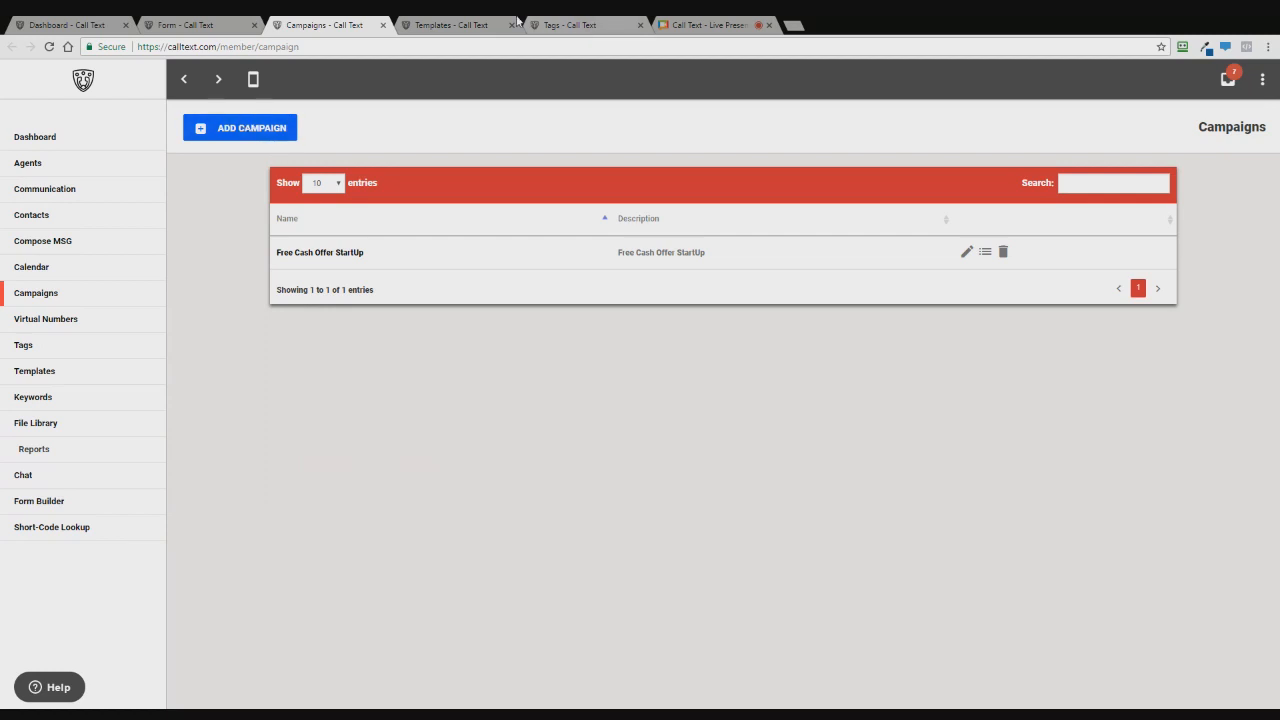
click(237, 131)
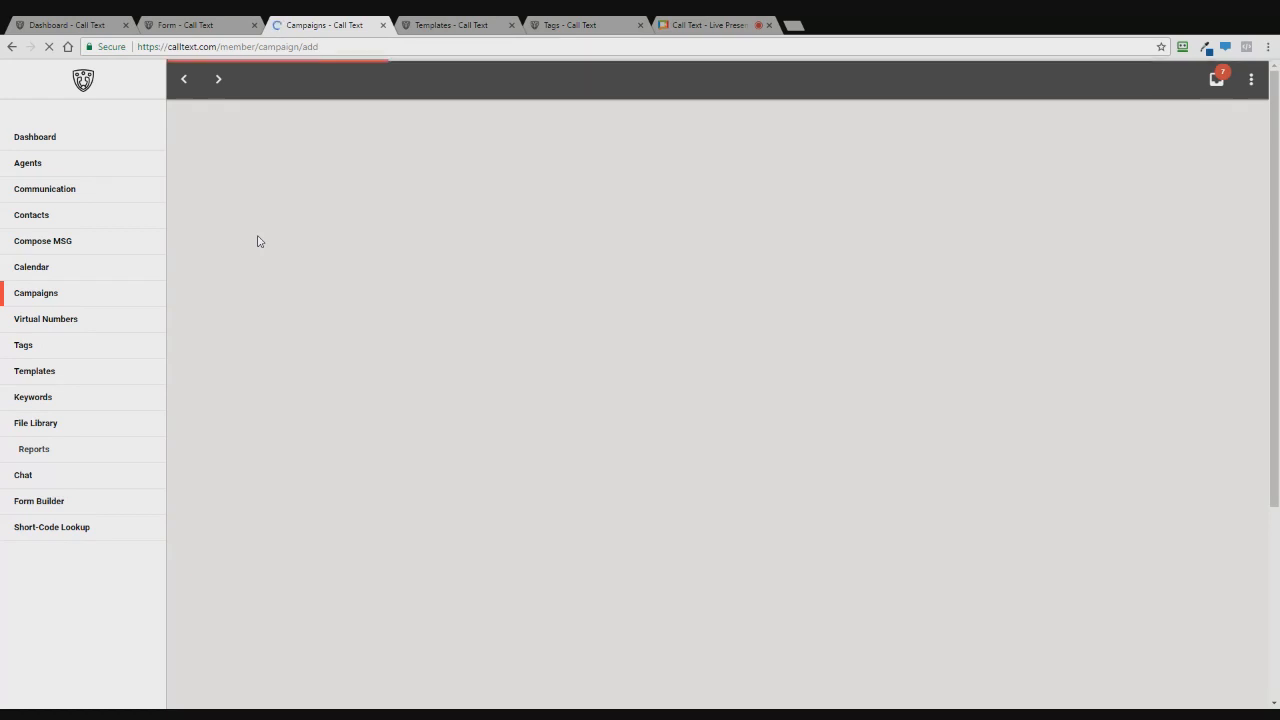
- Copy the 'Workflow Training Tag' name from the Tags list and return to the campaign form
click(570, 25)
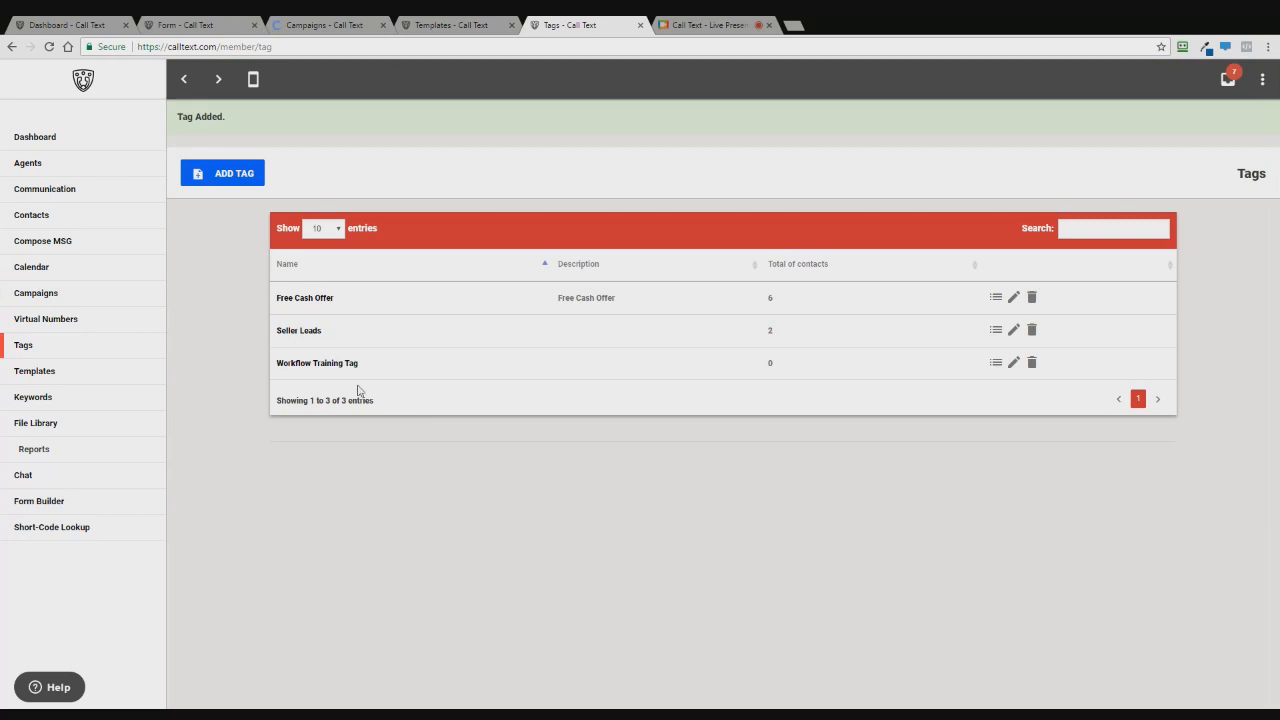
drag(358, 363, 281, 371)
key(ctrl+c)
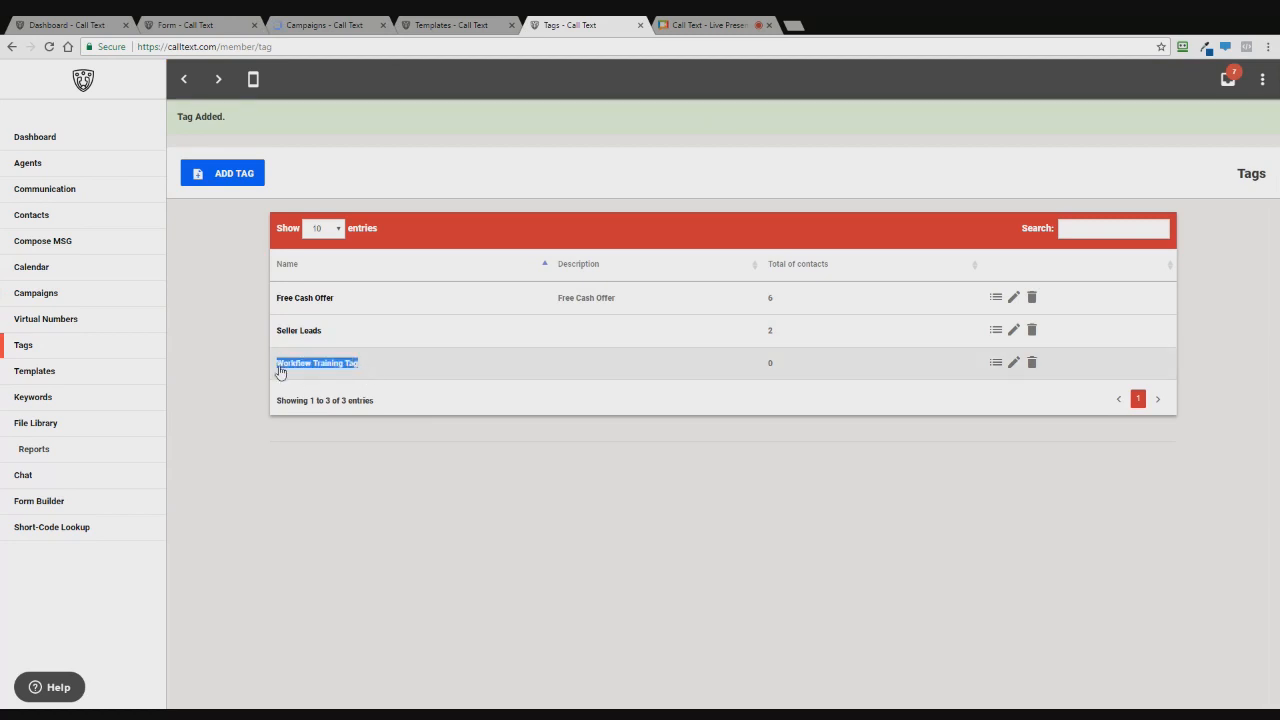
key(ctrl+shift+Tab)
key(ctrl+shift+Tab)
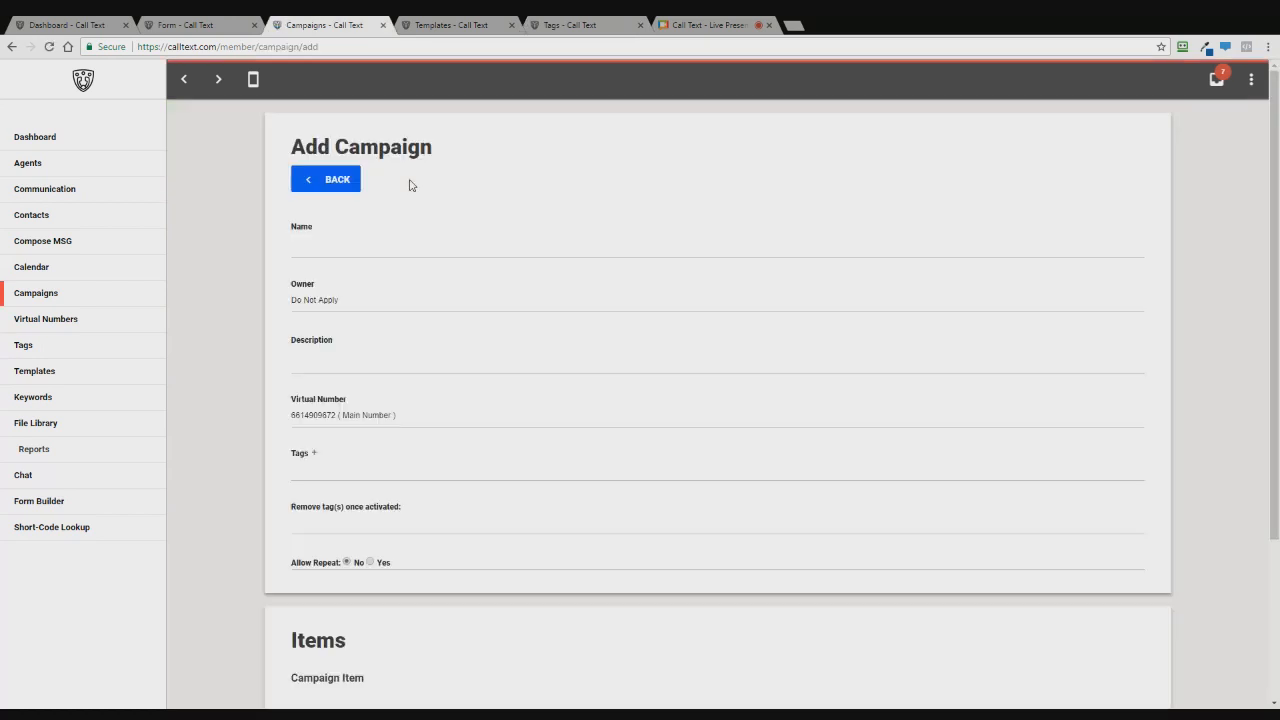
- Name the campaign 'Workflow Training Campaign' by pasting the tag name and replacing 'Tag'
click(380, 254)
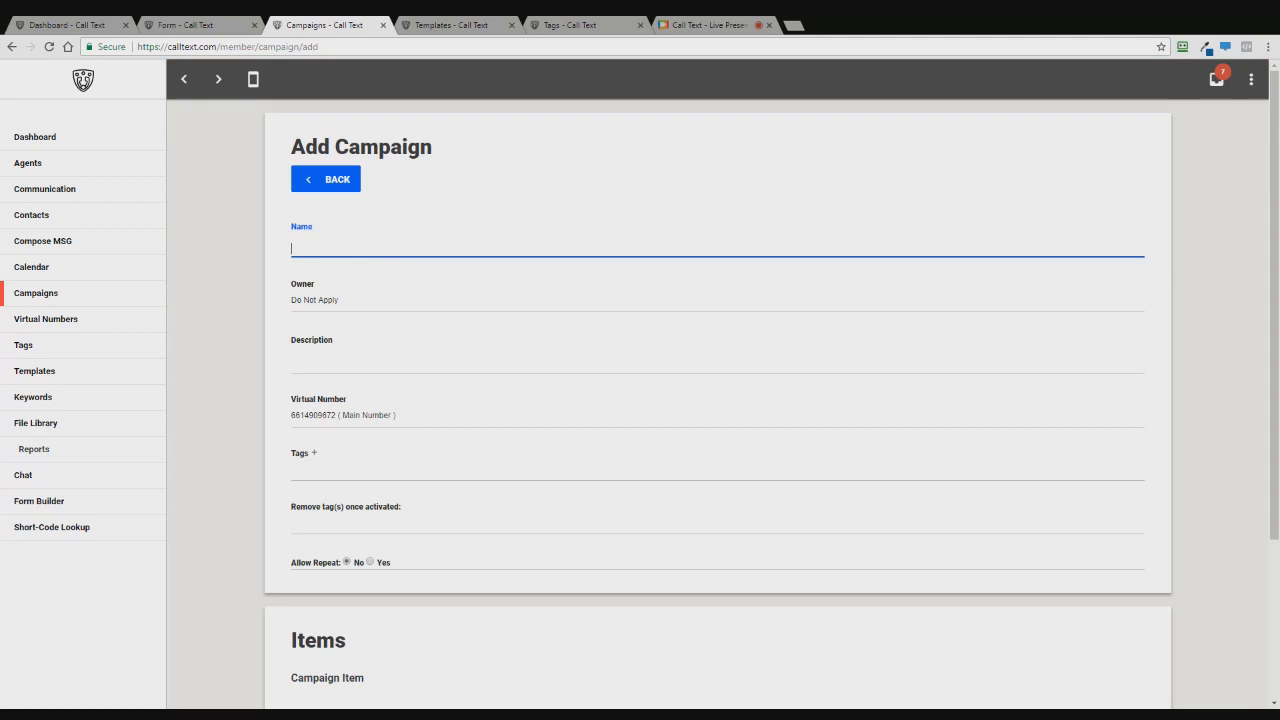
key(ctrl+v)
key(ctrl+shift+Left)
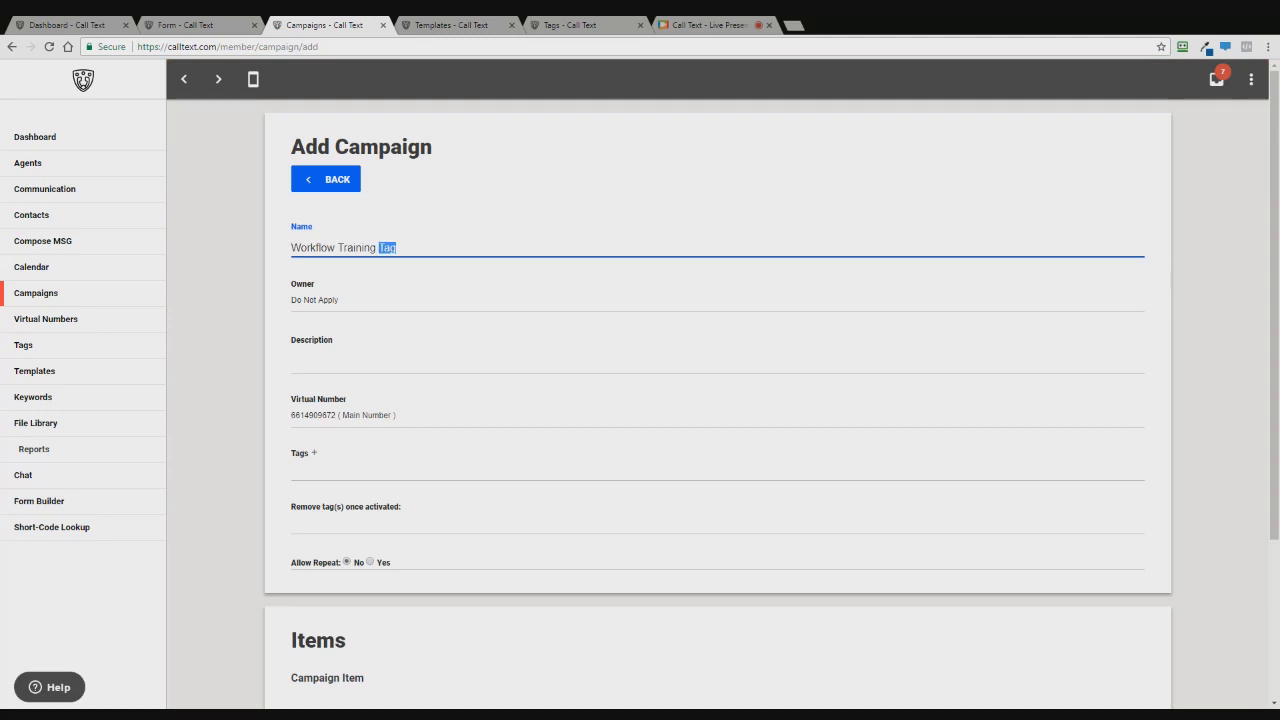
text(Campaign)
- Attach 'Workflow Training Tag' as the campaign's tag
click(340, 470)
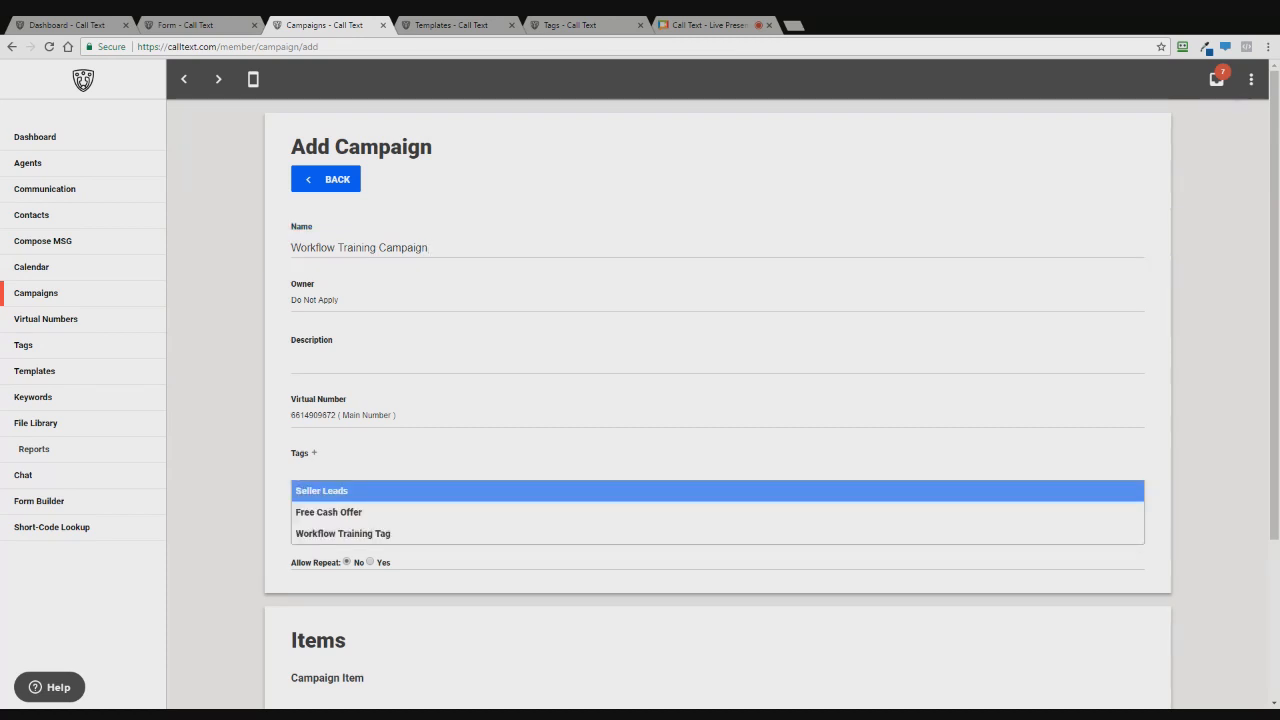
click(318, 537)
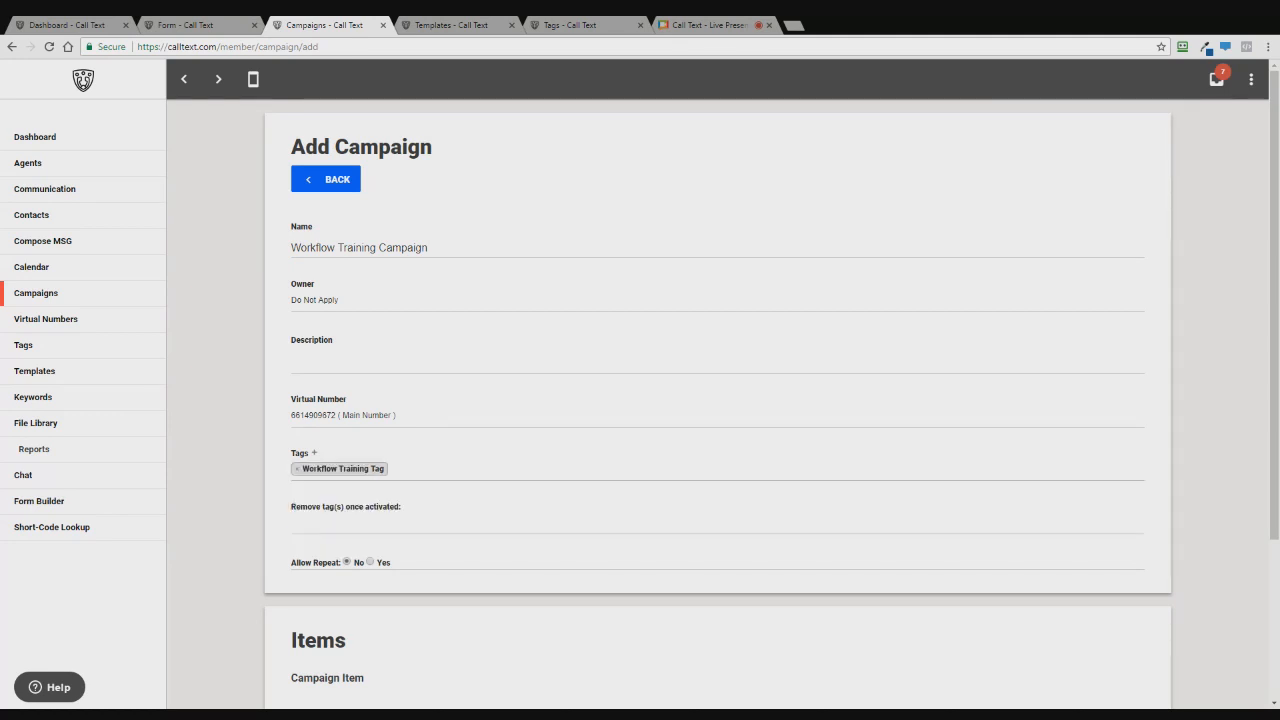
scroll(280, 523, down, 1)
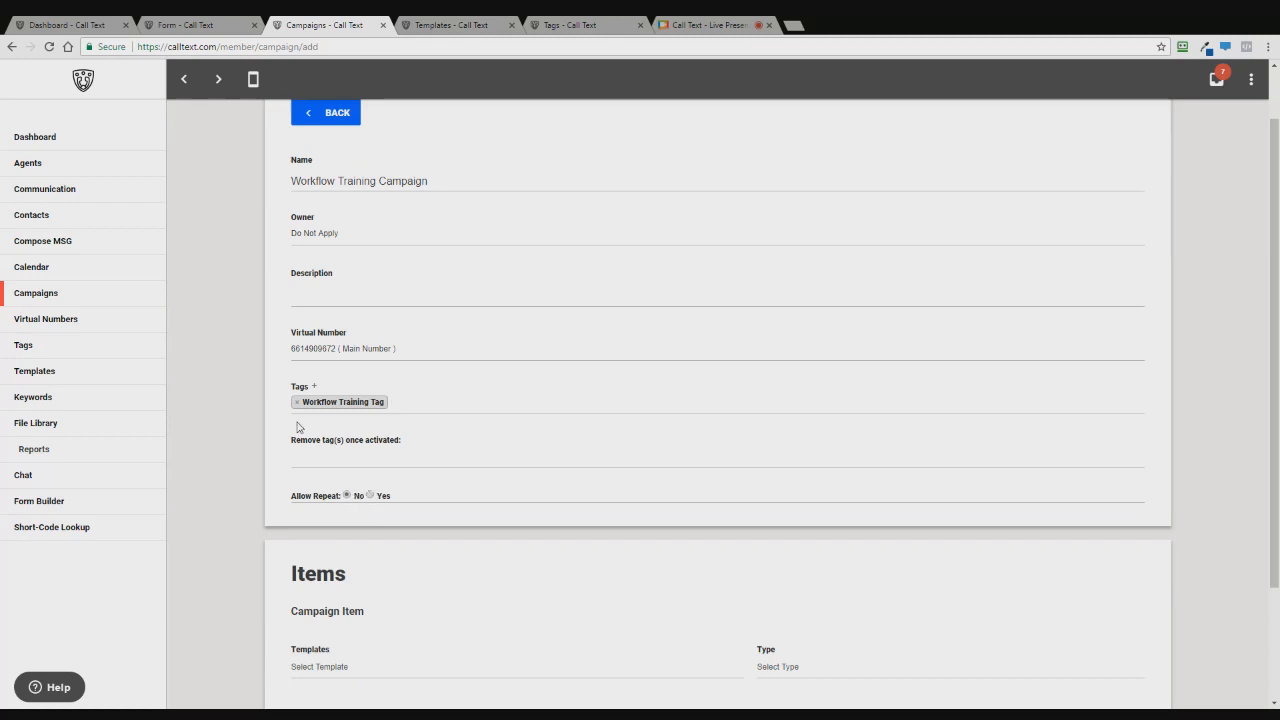
scroll(338, 497, down, 1)
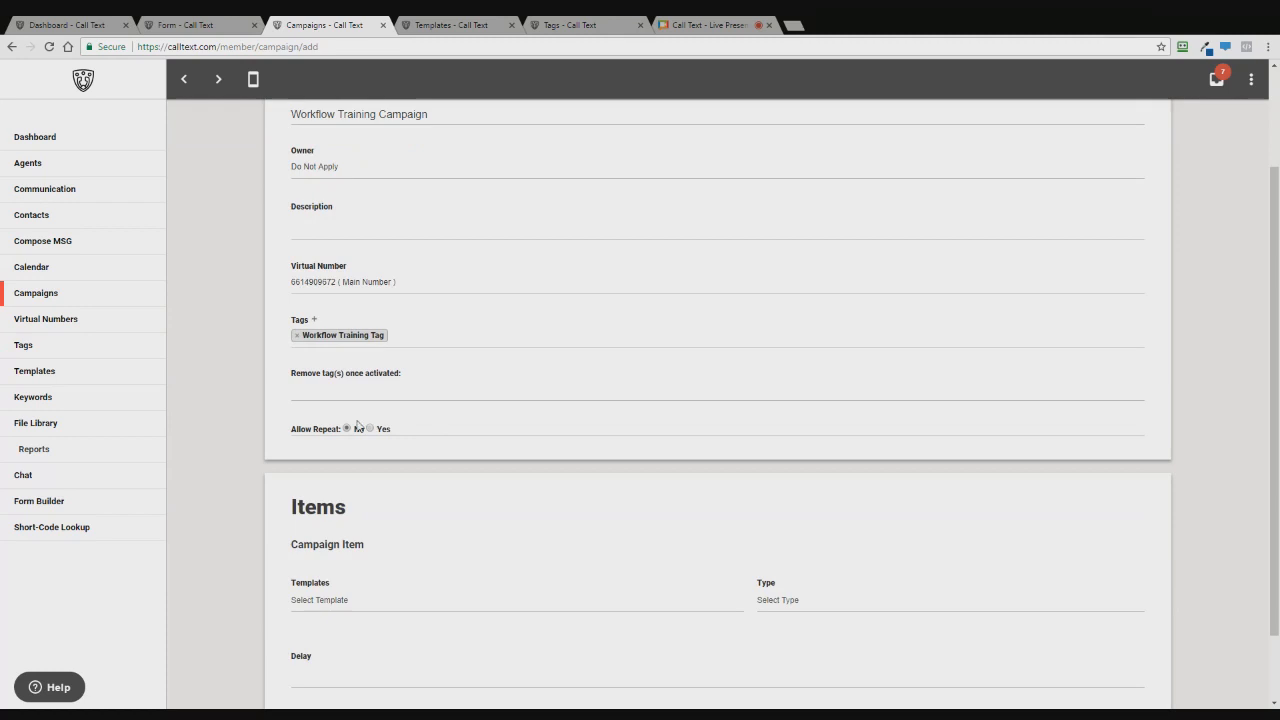
scroll(357, 424, up, 2)
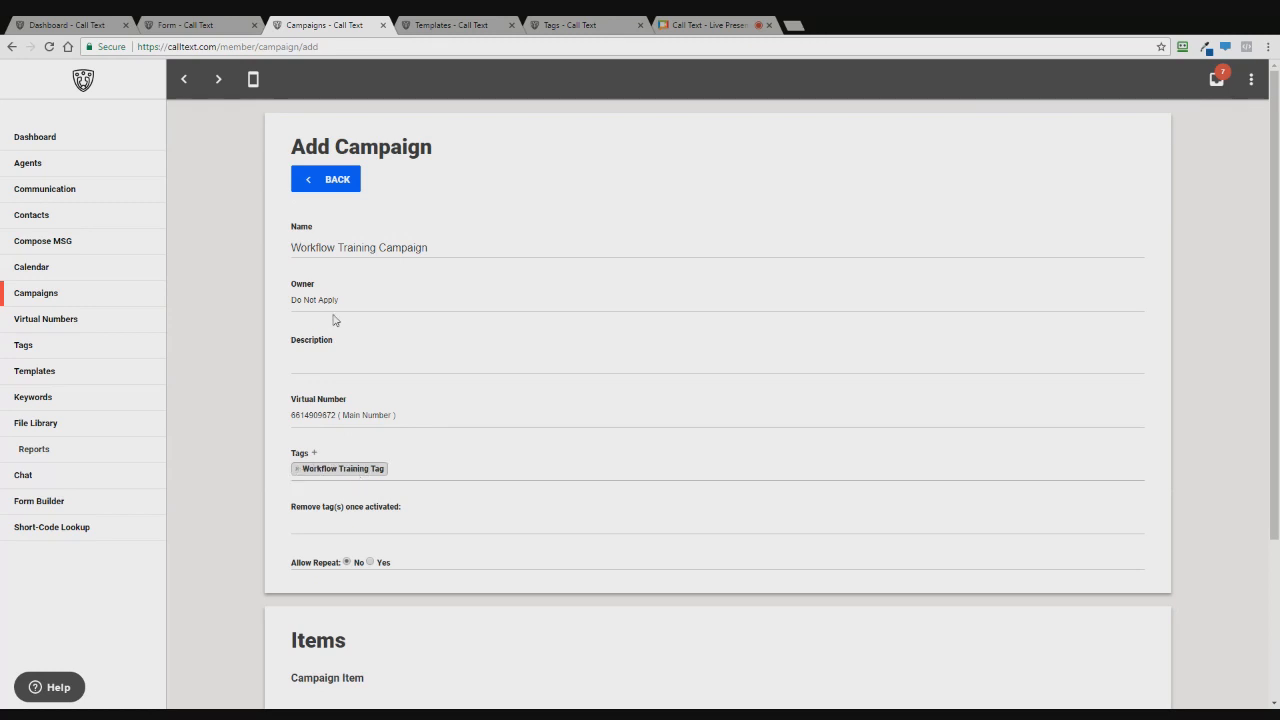
scroll(334, 494, down, 2)
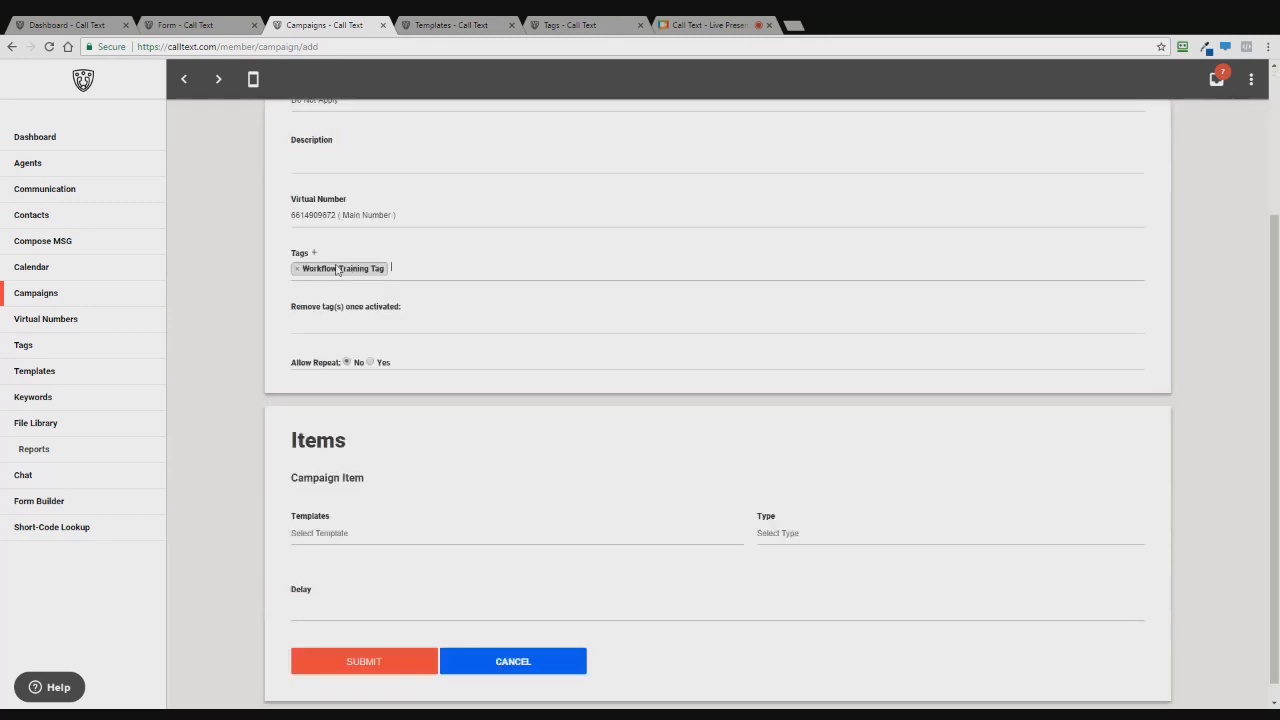
scroll(366, 229, up, 2)
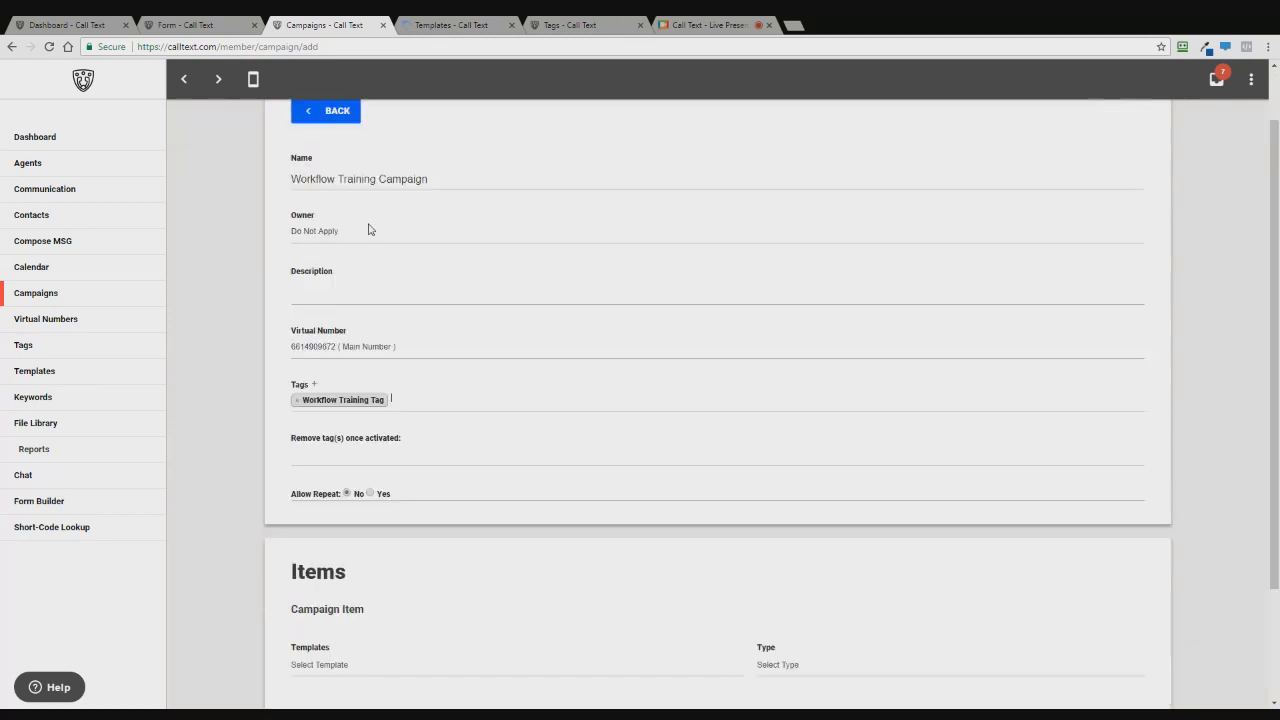
scroll(400, 300, down, 2)
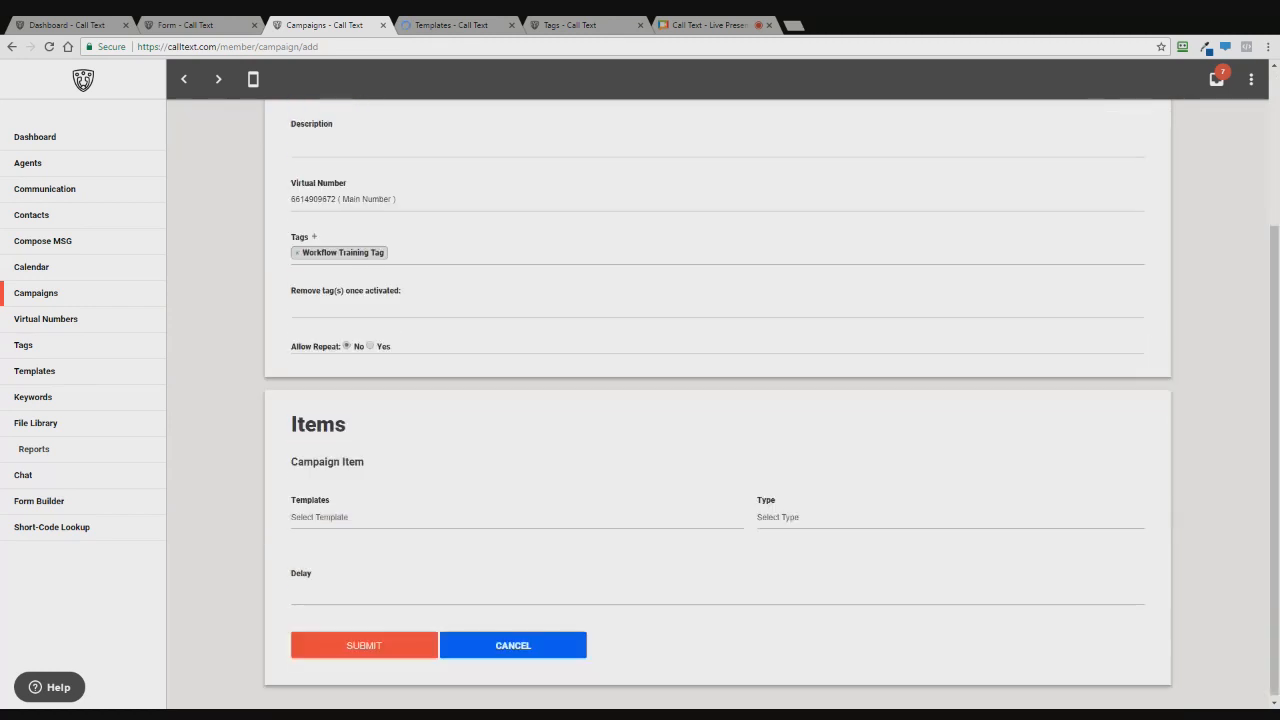
- Set the first campaign item to the SMS Training Template with a delay in minutes
click(336, 515)
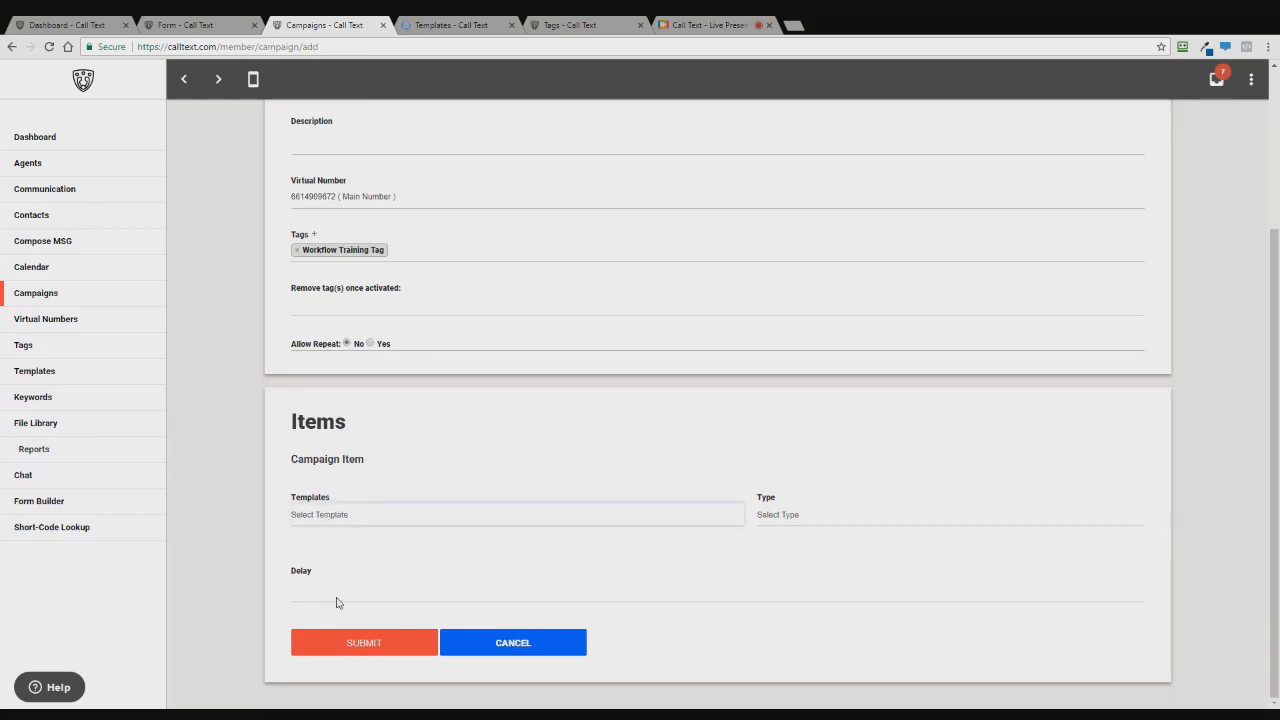
click(373, 605)
click(796, 524)
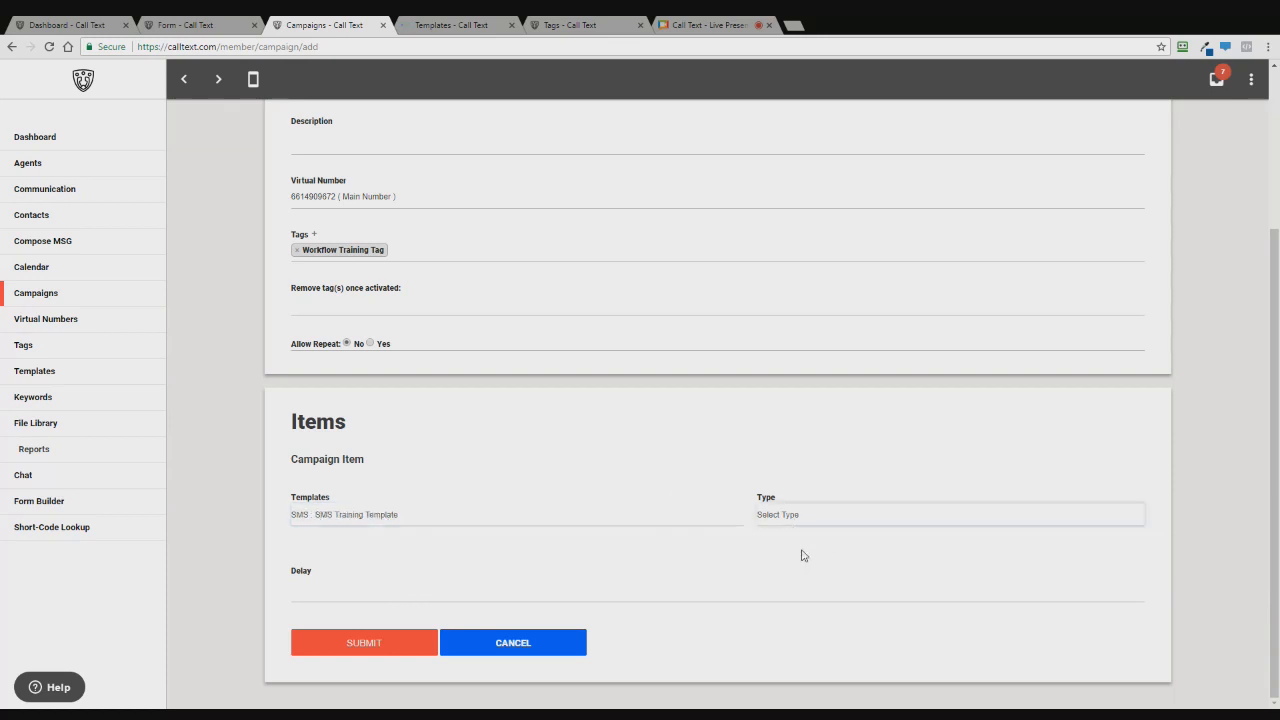
click(772, 563)
click(660, 588)
scroll(280, 515, down, 1)
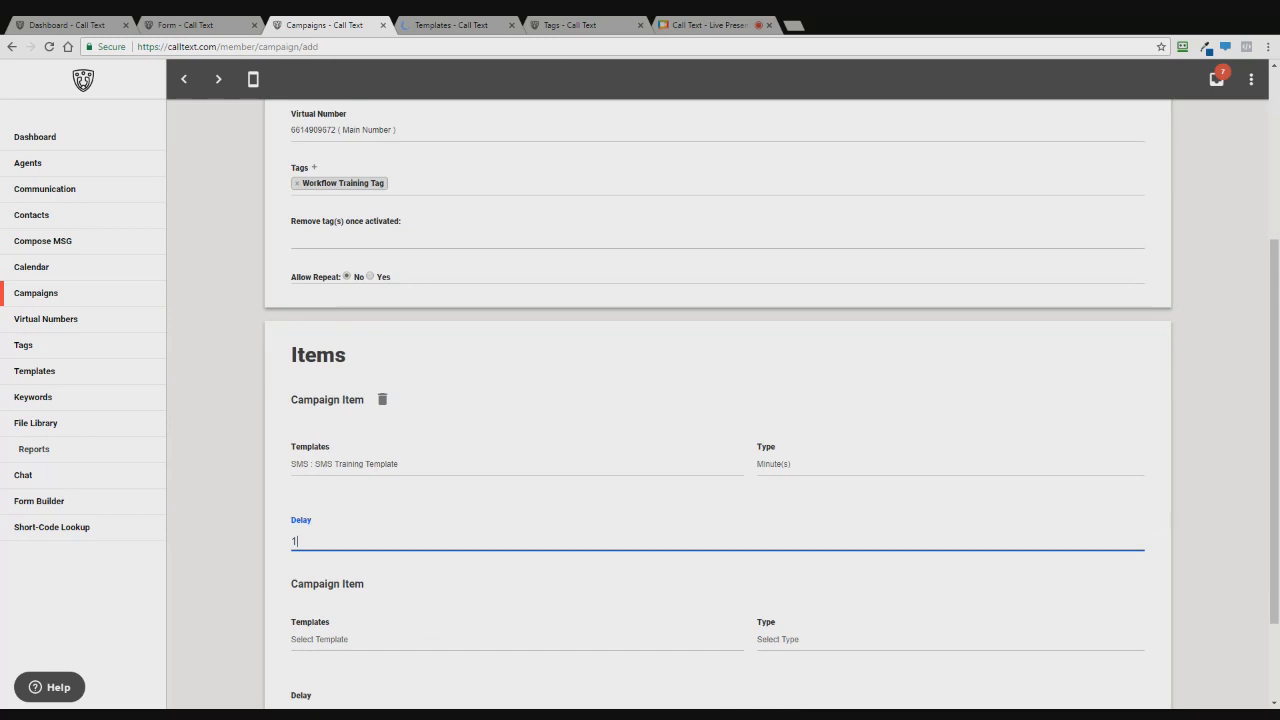
scroll(277, 477, down, 1)
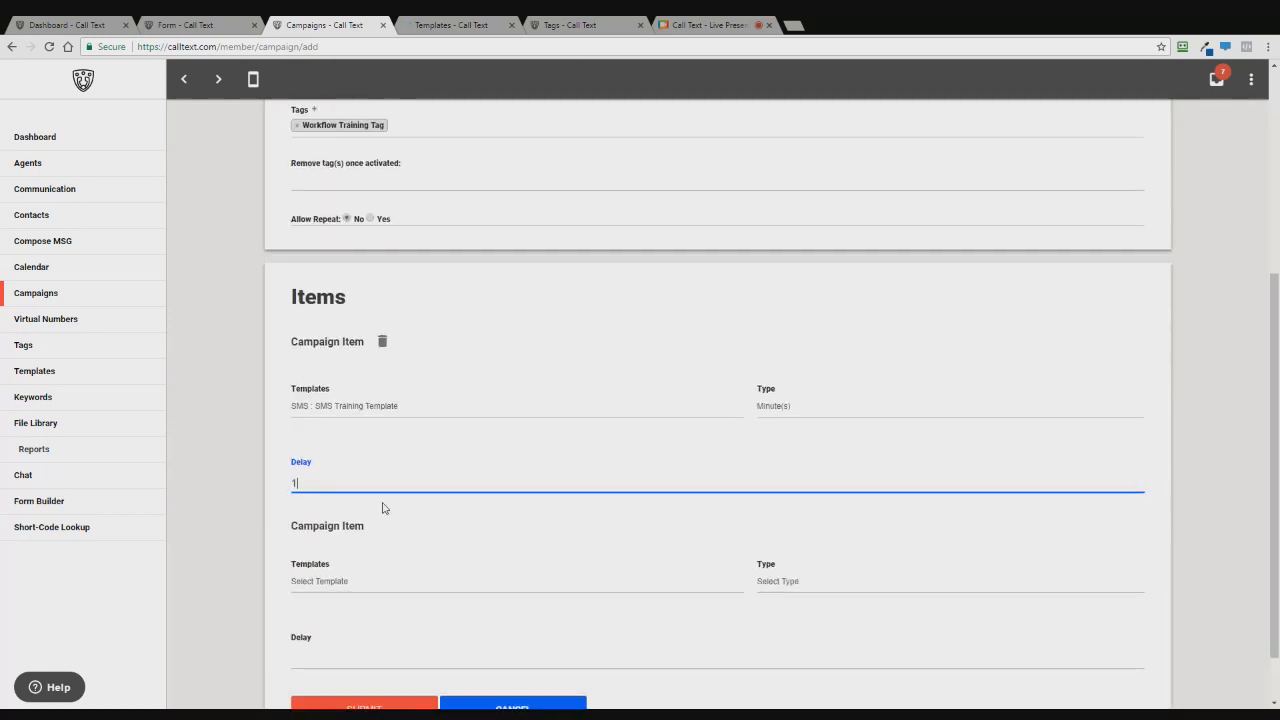
scroll(463, 401, down, 1)
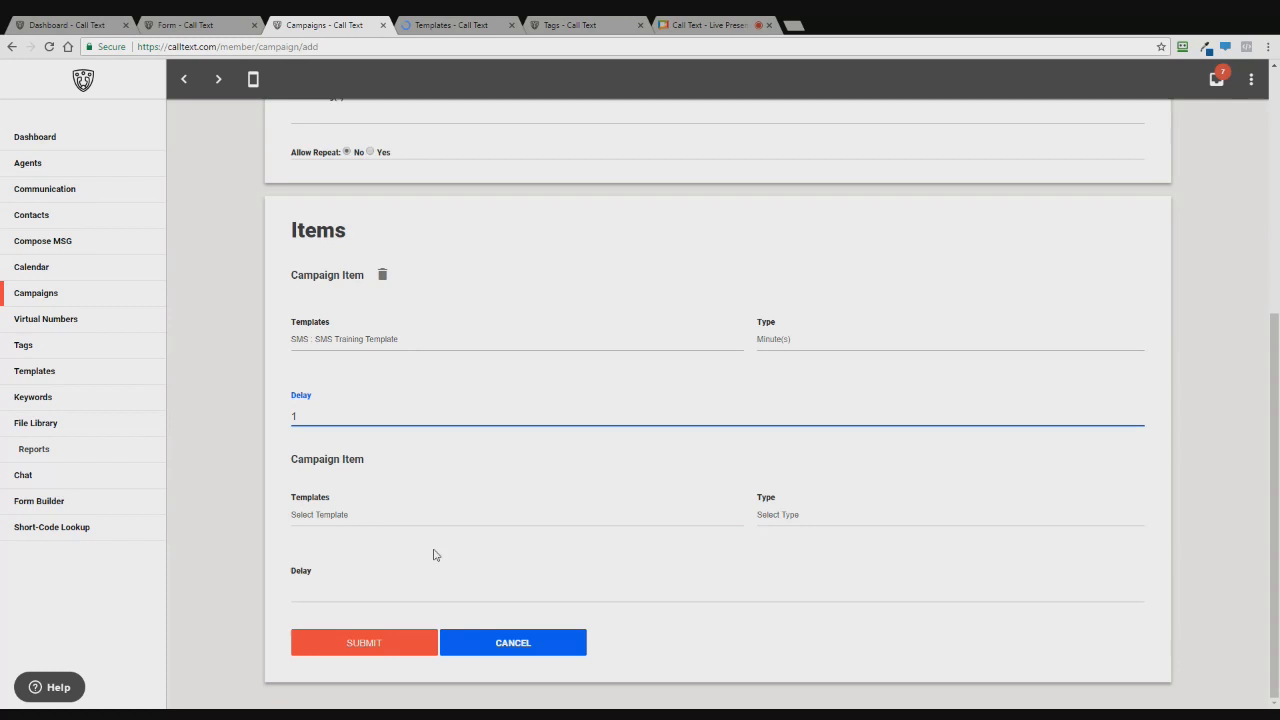
- Set the second item to 'Email : 1st Email' after 1 minute, and submit the campaign
click(335, 521)
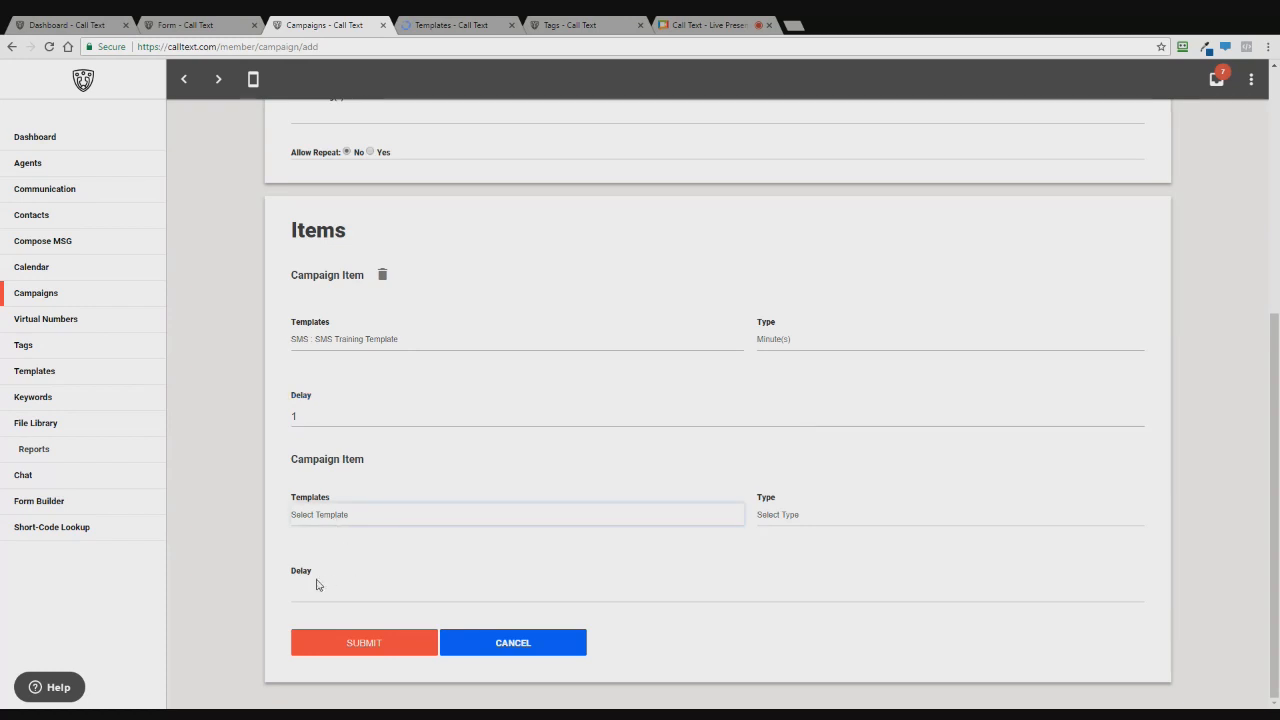
click(351, 545)
click(790, 515)
click(785, 550)
click(700, 591)
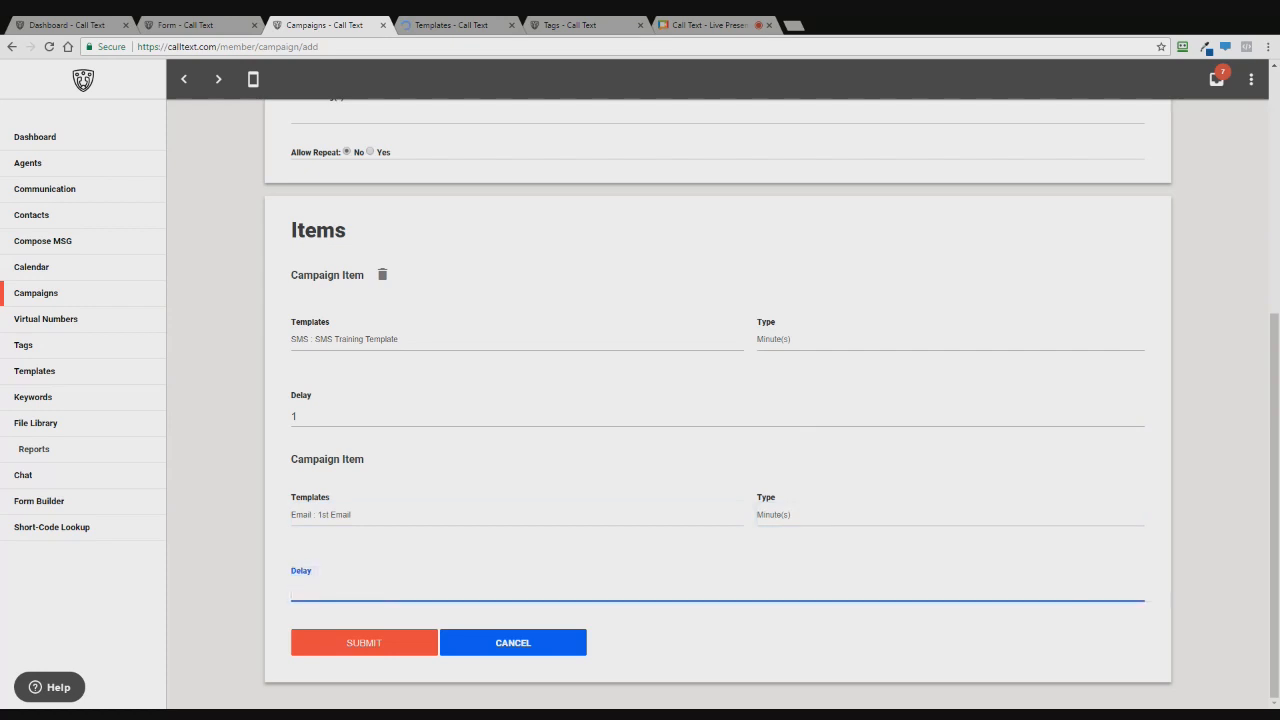
text(1)
scroll(523, 534, down, 2)
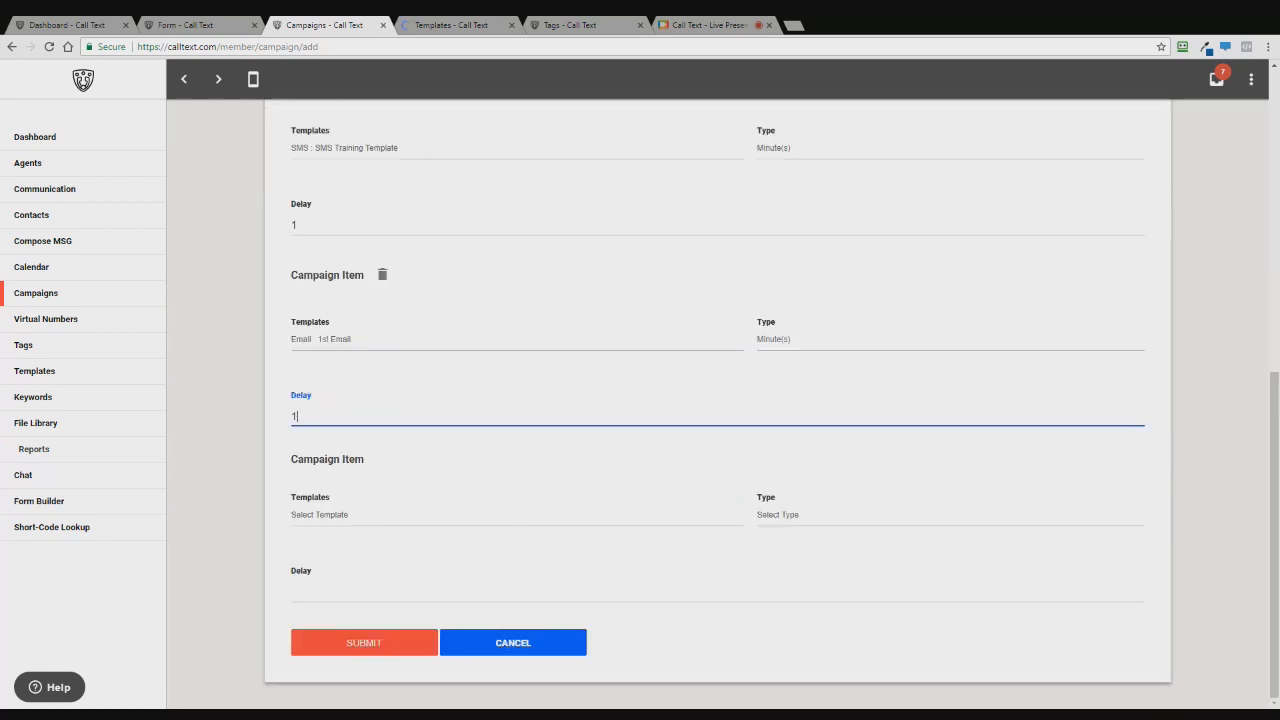
click(365, 643)
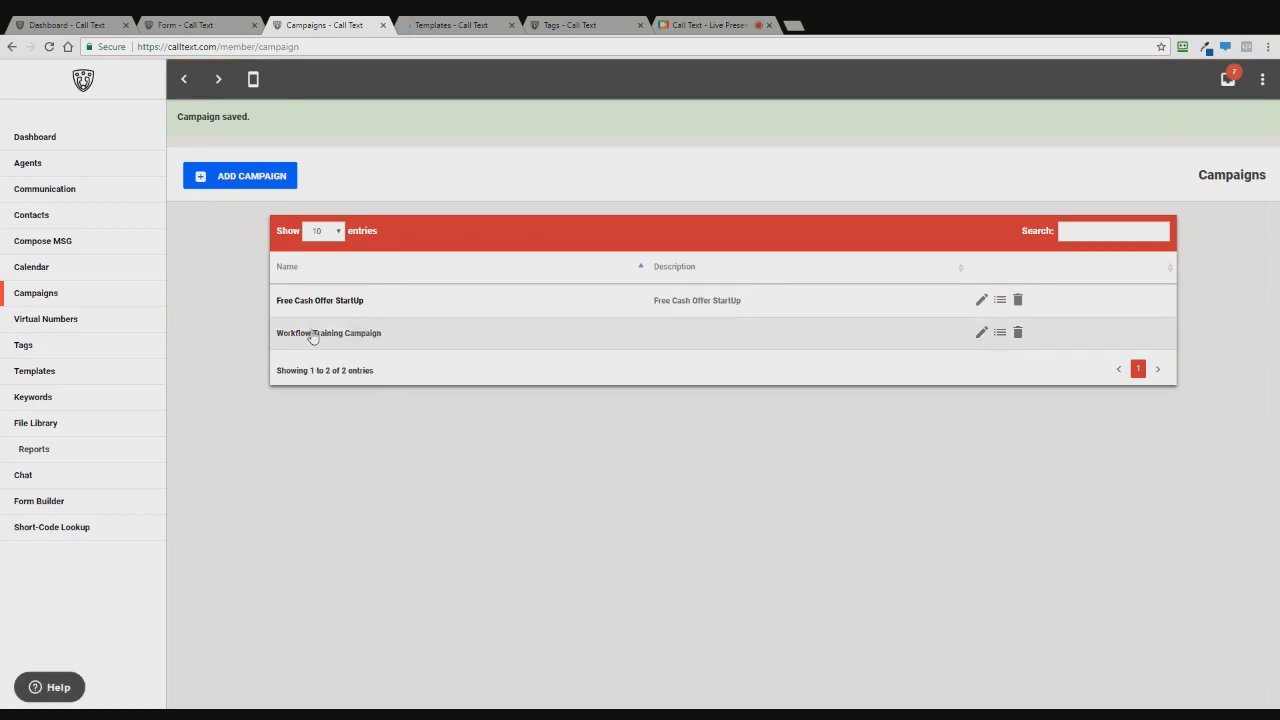
- Switch to the Forms list showing Free Cash Offer and New Lead Online Marketing
click(211, 21)
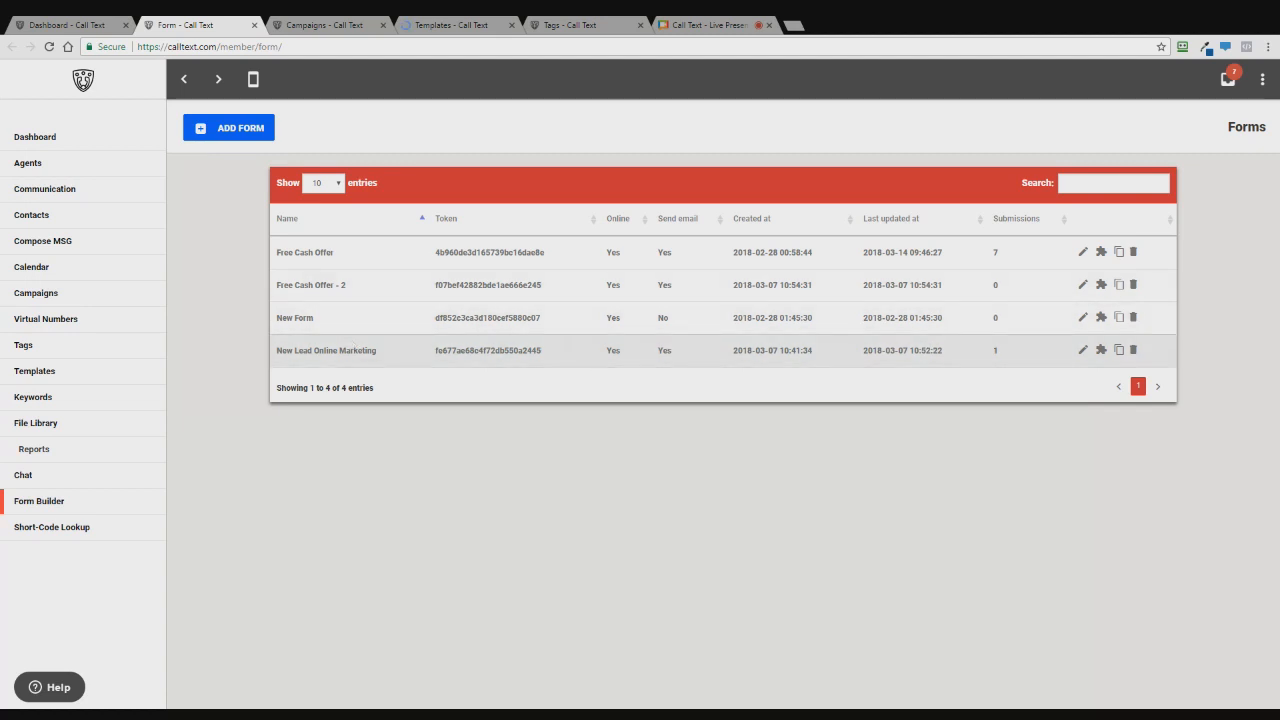
- Edit the New Lead Online Marketing form, check its Preview, then return to Form Settings
click(1082, 350)
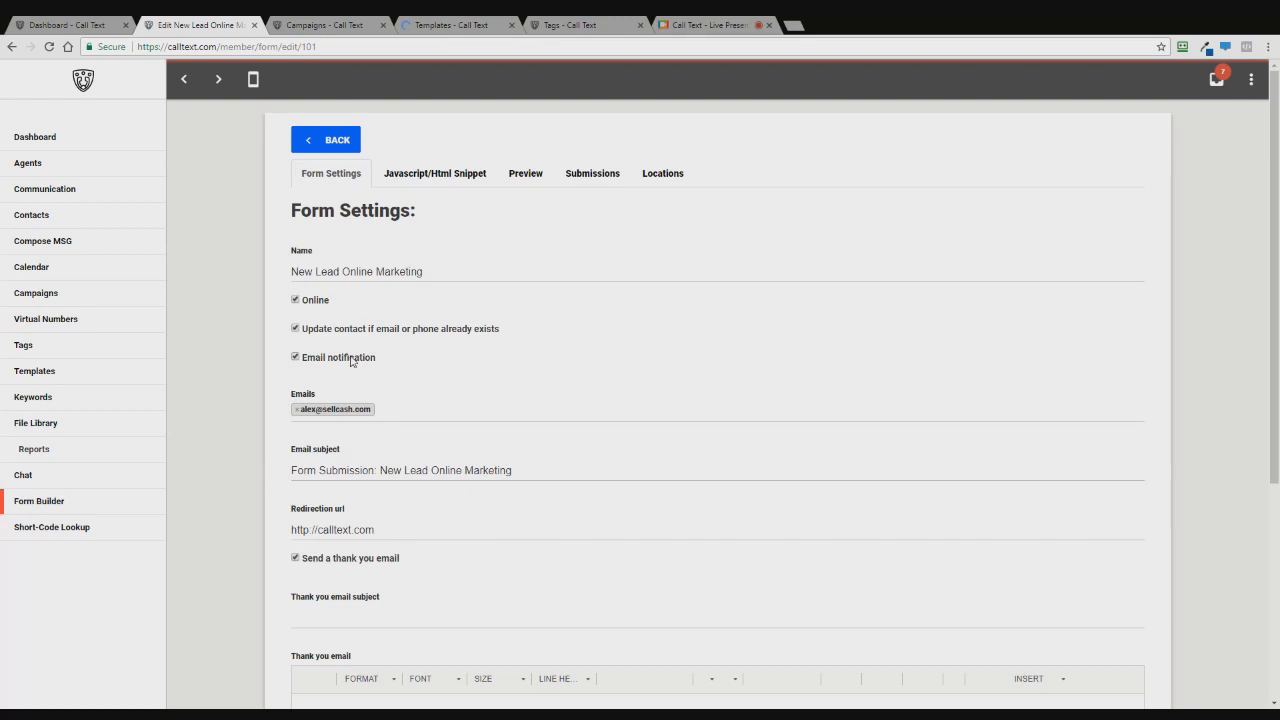
scroll(351, 361, down, 3)
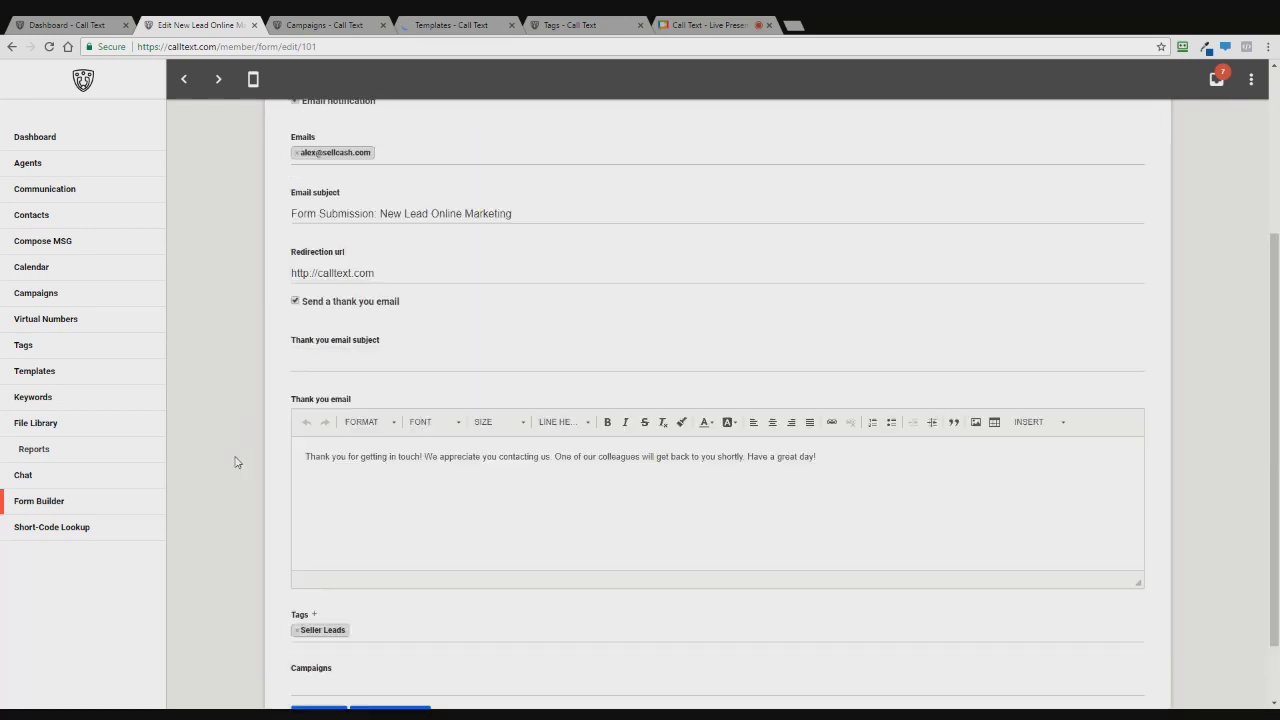
scroll(235, 462, up, 1)
scroll(235, 462, up, 4)
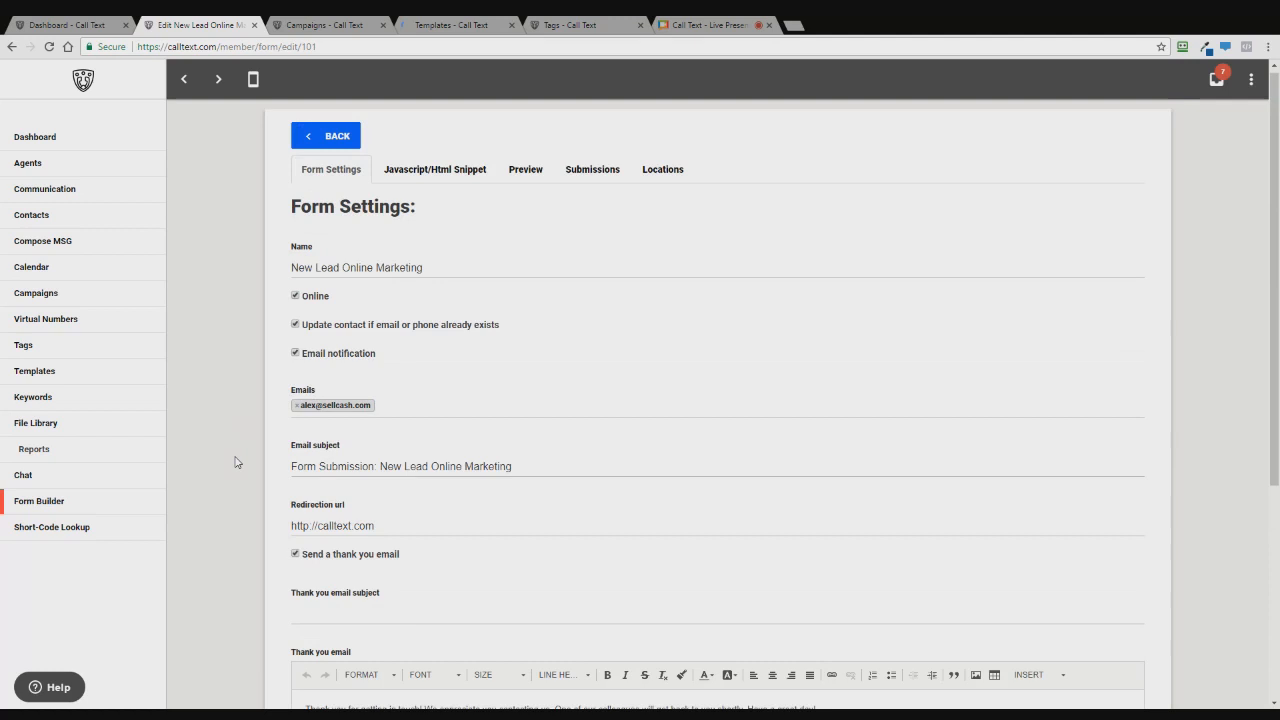
click(525, 169)
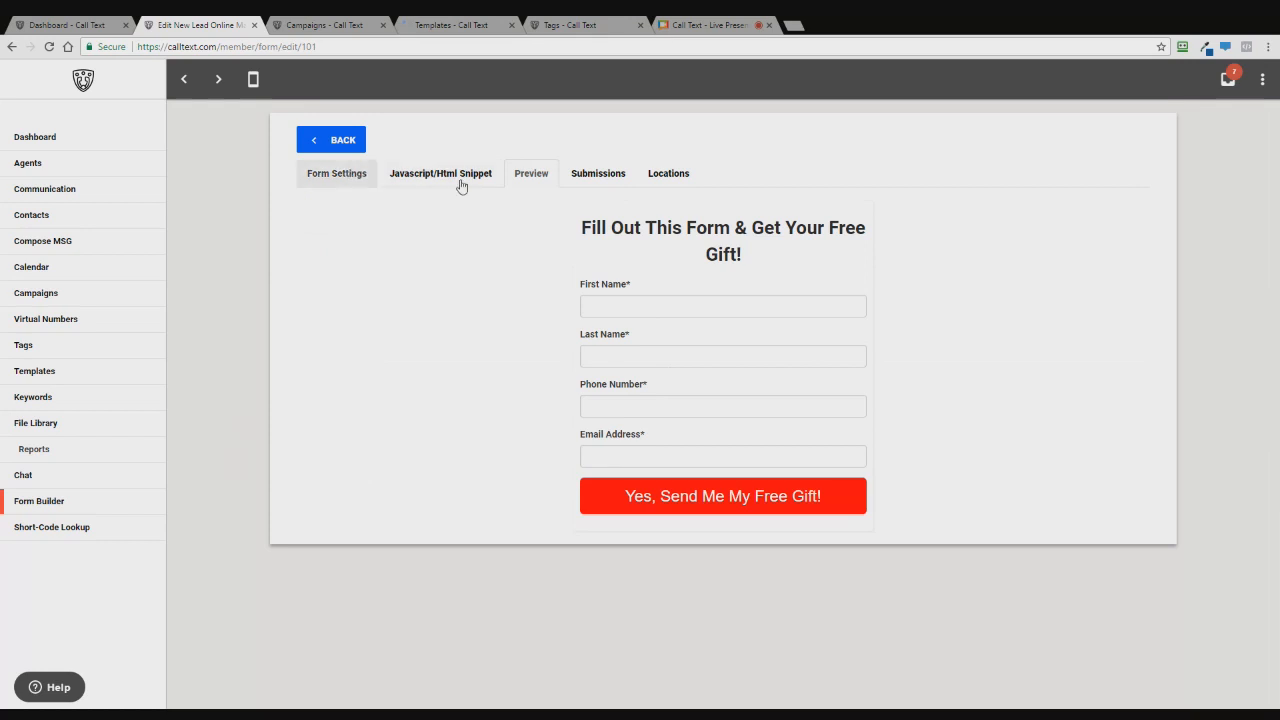
click(316, 172)
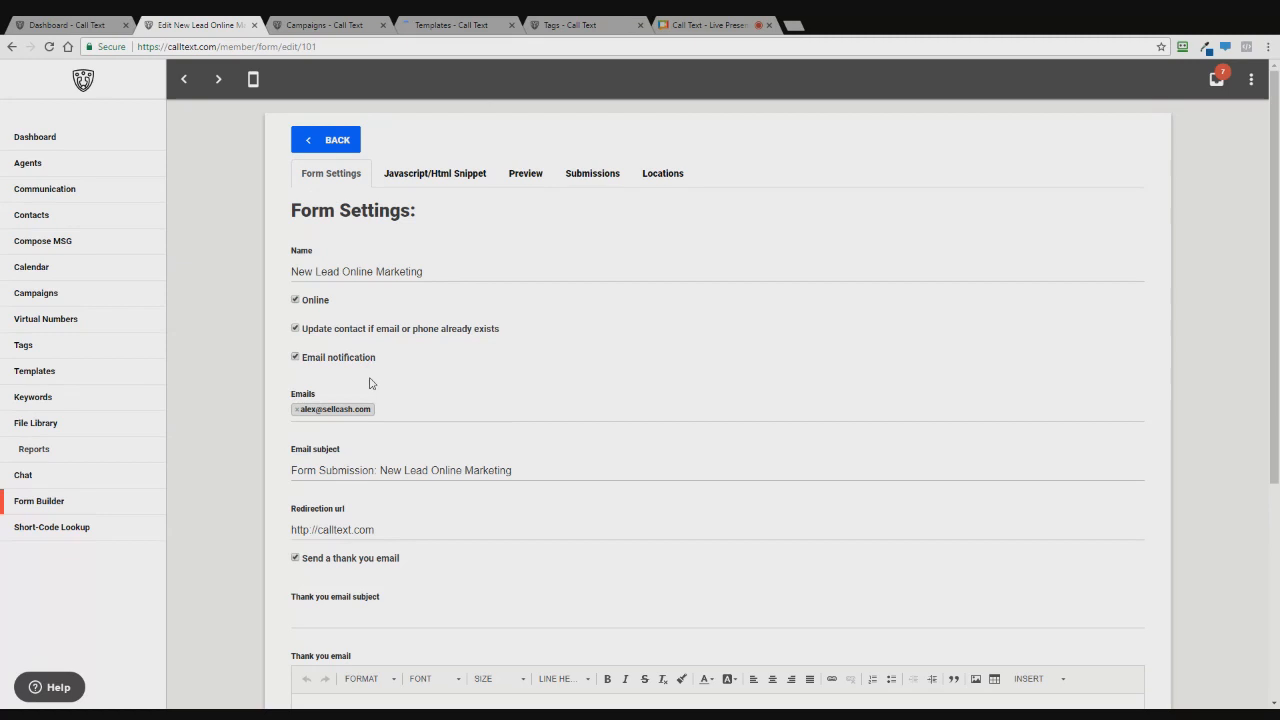
- Turn off the thank-you email and remove the Seller Leads tag from the form
scroll(368, 380, down, 4)
click(295, 221)
scroll(265, 275, up, 2)
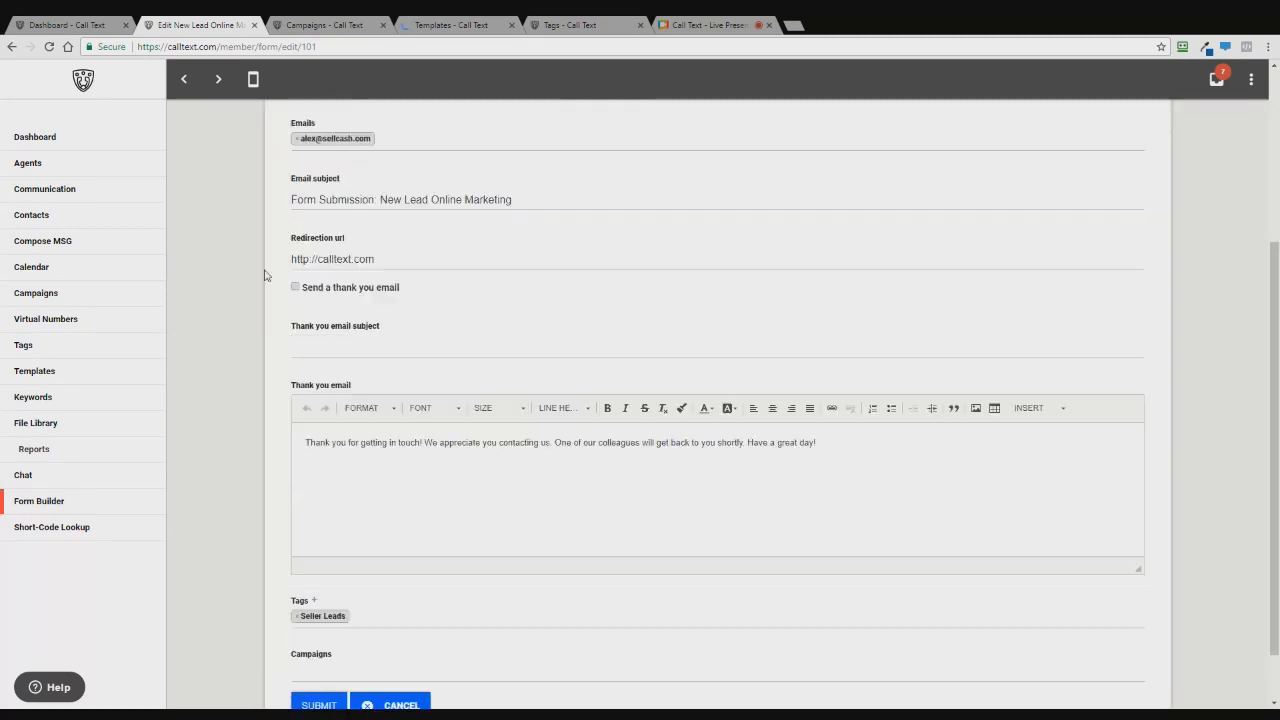
scroll(265, 275, down, 2)
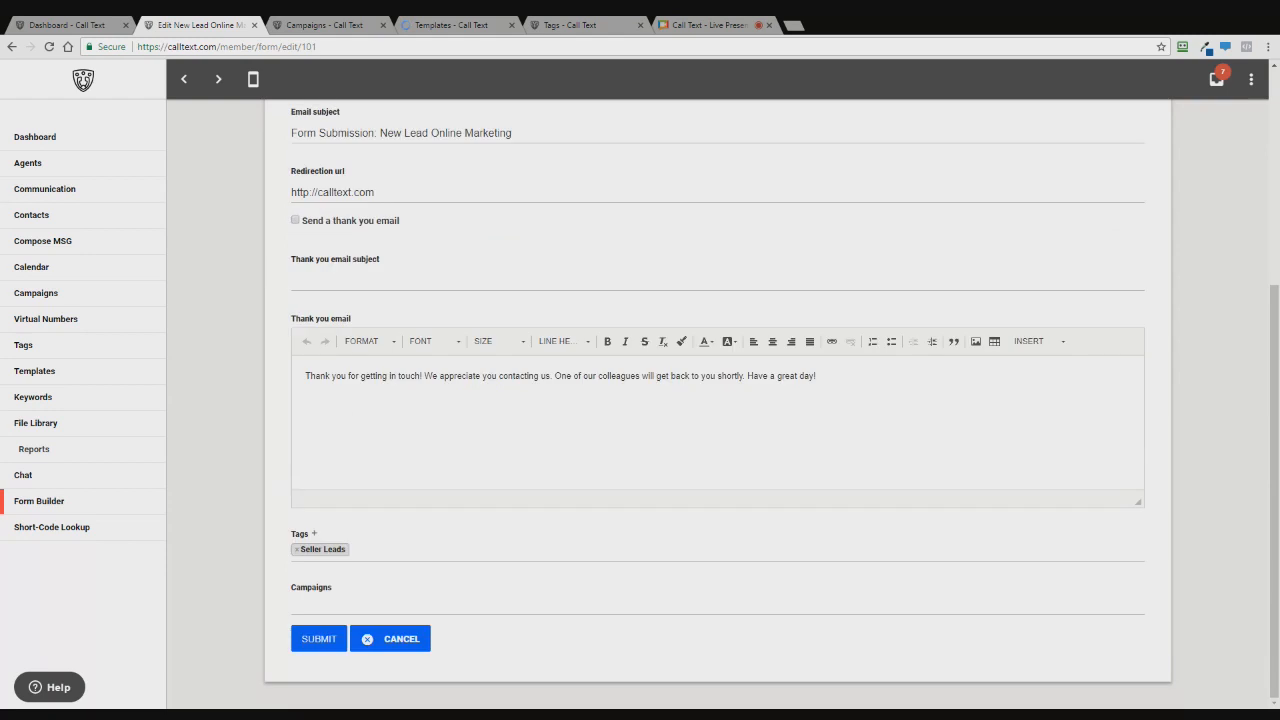
click(297, 549)
- Attach Workflow Training Campaign to the form and bring up its embed code snippets
click(263, 582)
click(285, 604)
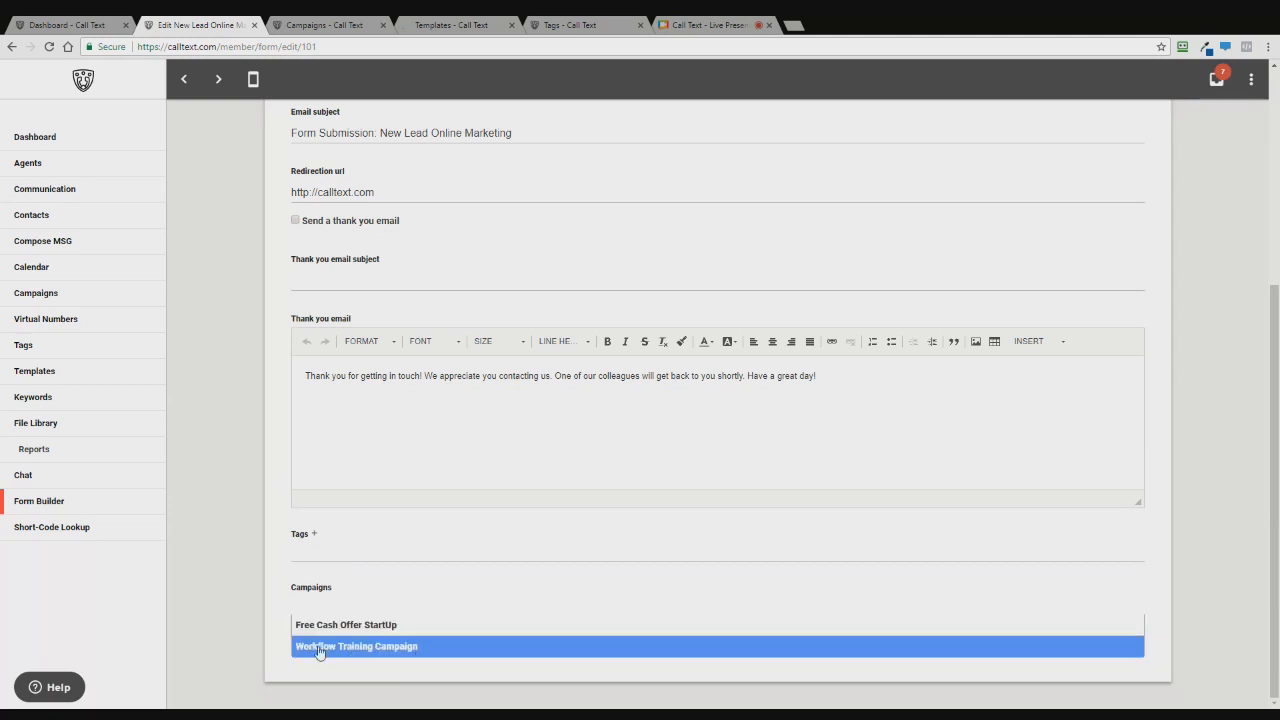
click(478, 648)
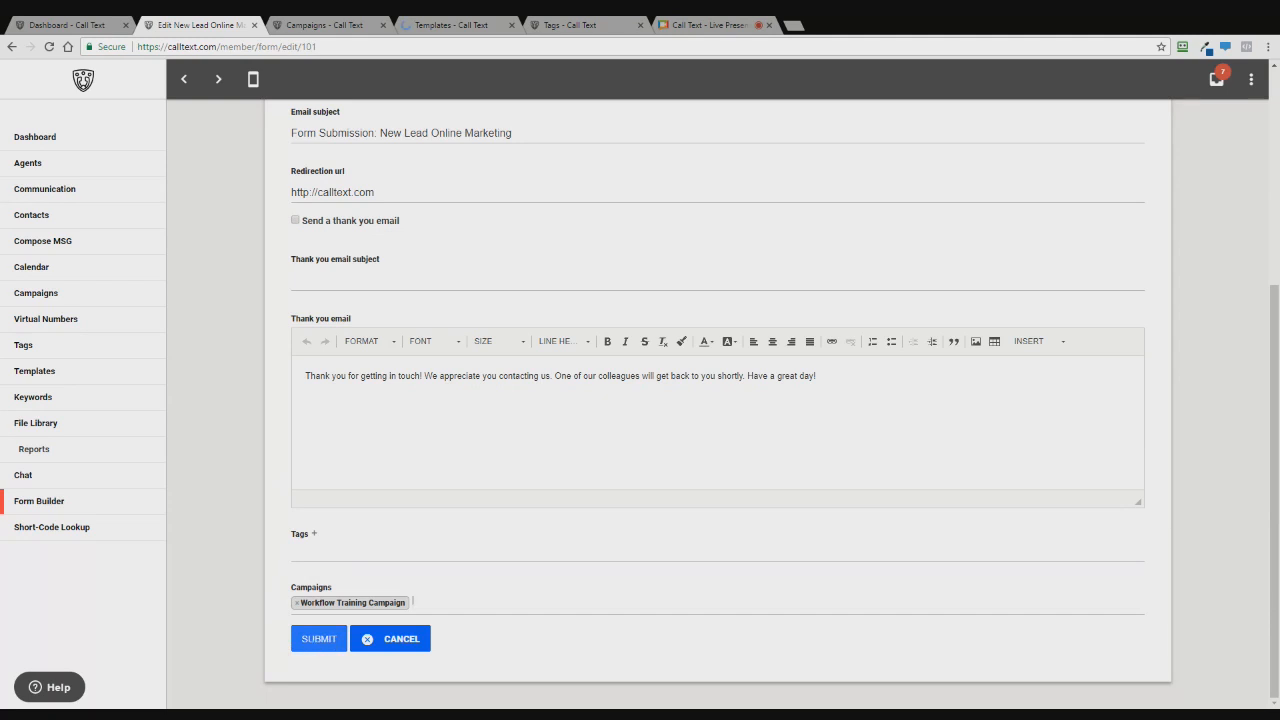
scroll(449, 417, up, 4)
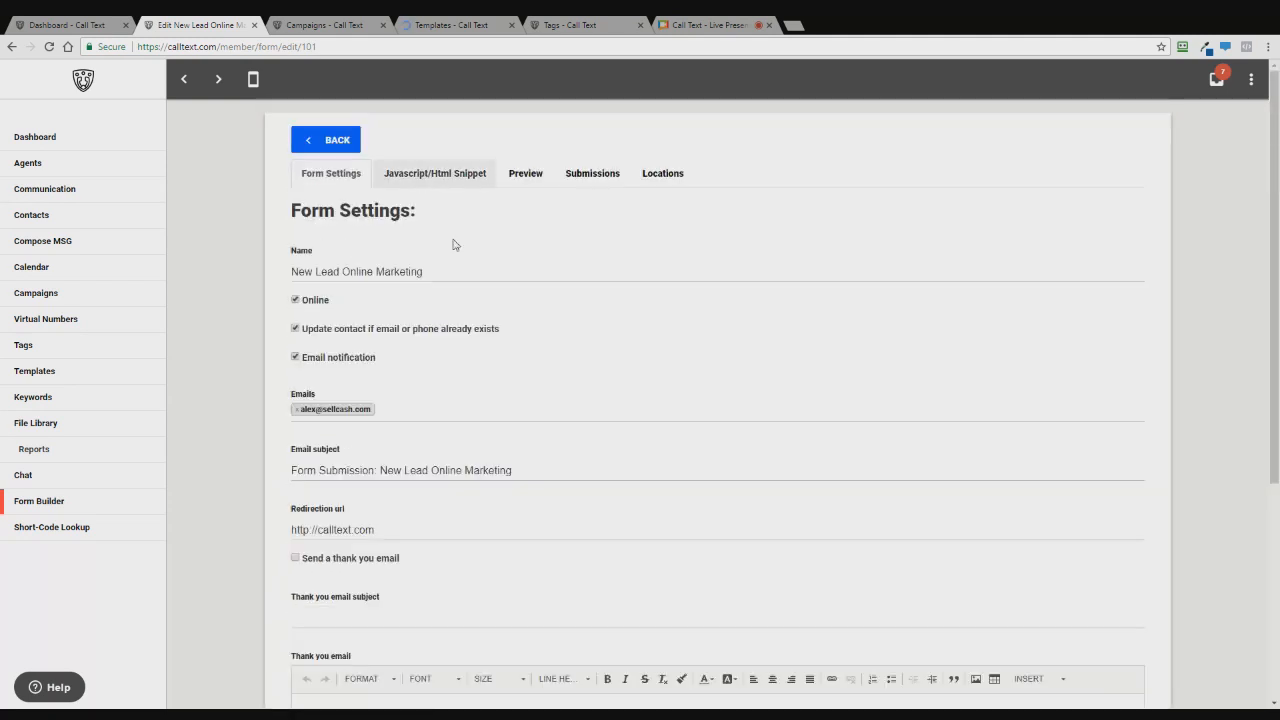
click(435, 173)
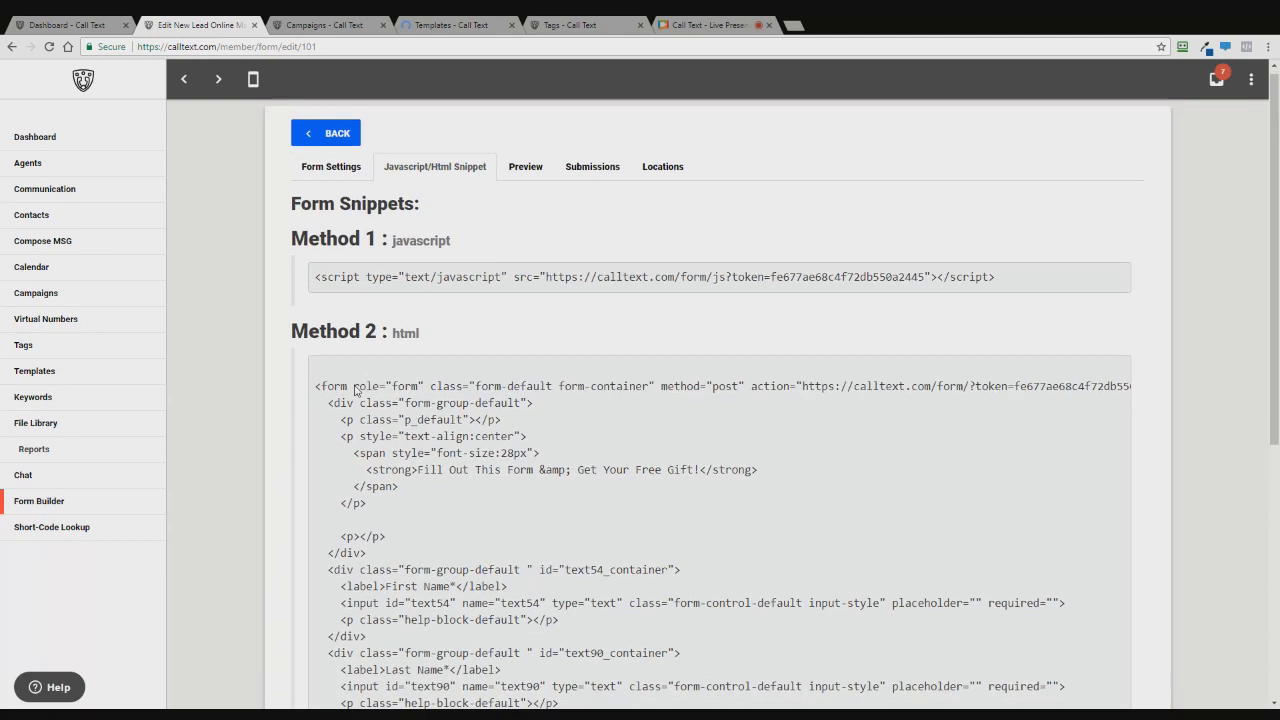
- Review the JavaScript, HTML and direct URL embed methods, then return to the form settings
scroll(356, 390, down, 2)
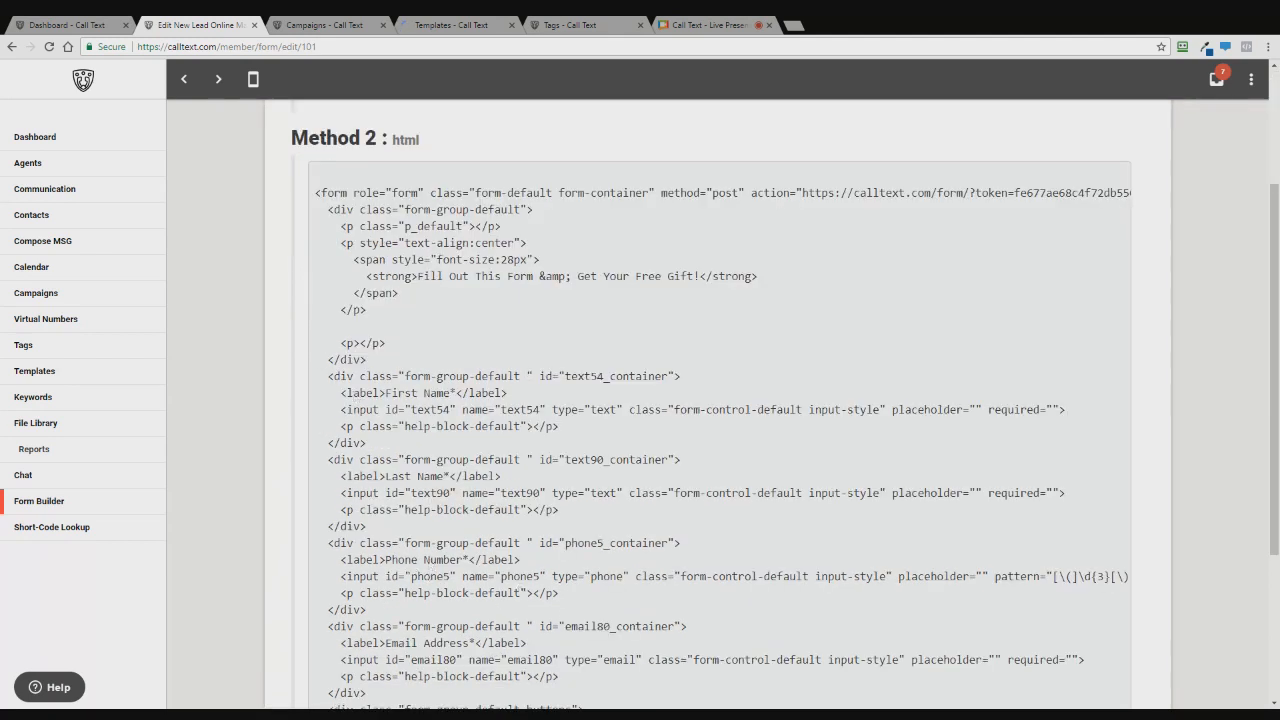
scroll(874, 591, down, 3)
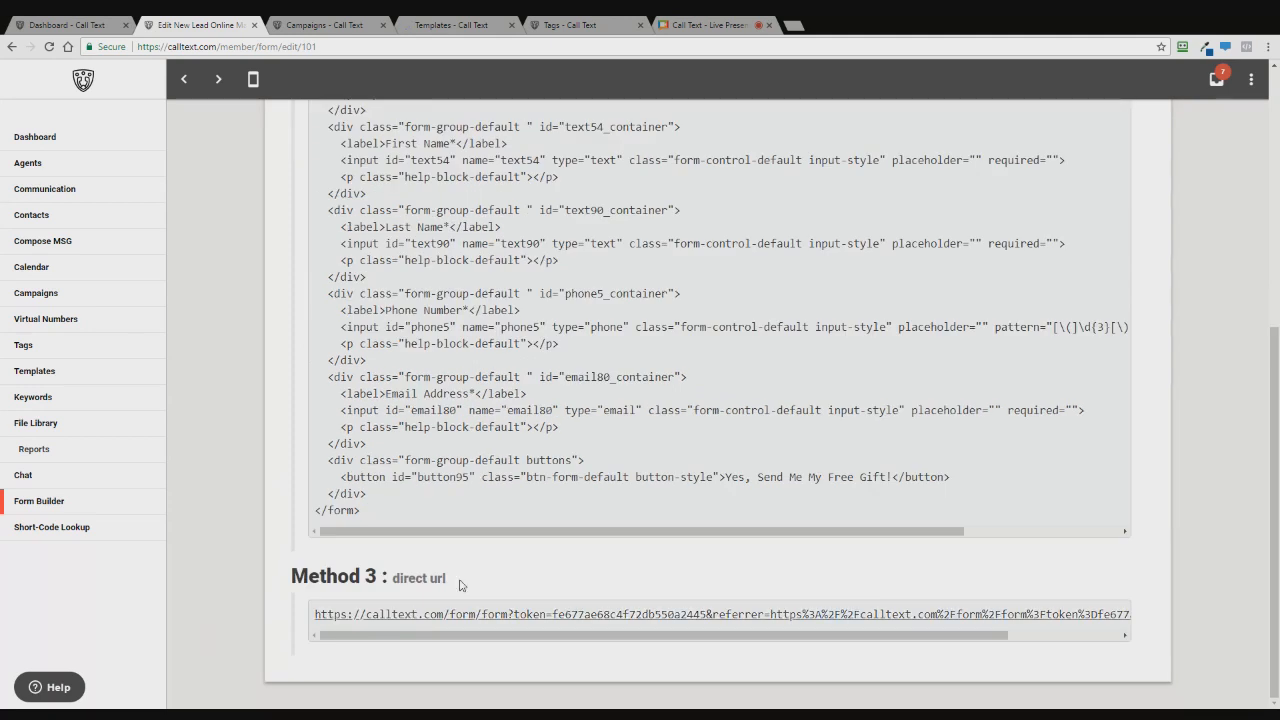
scroll(310, 436, up, 5)
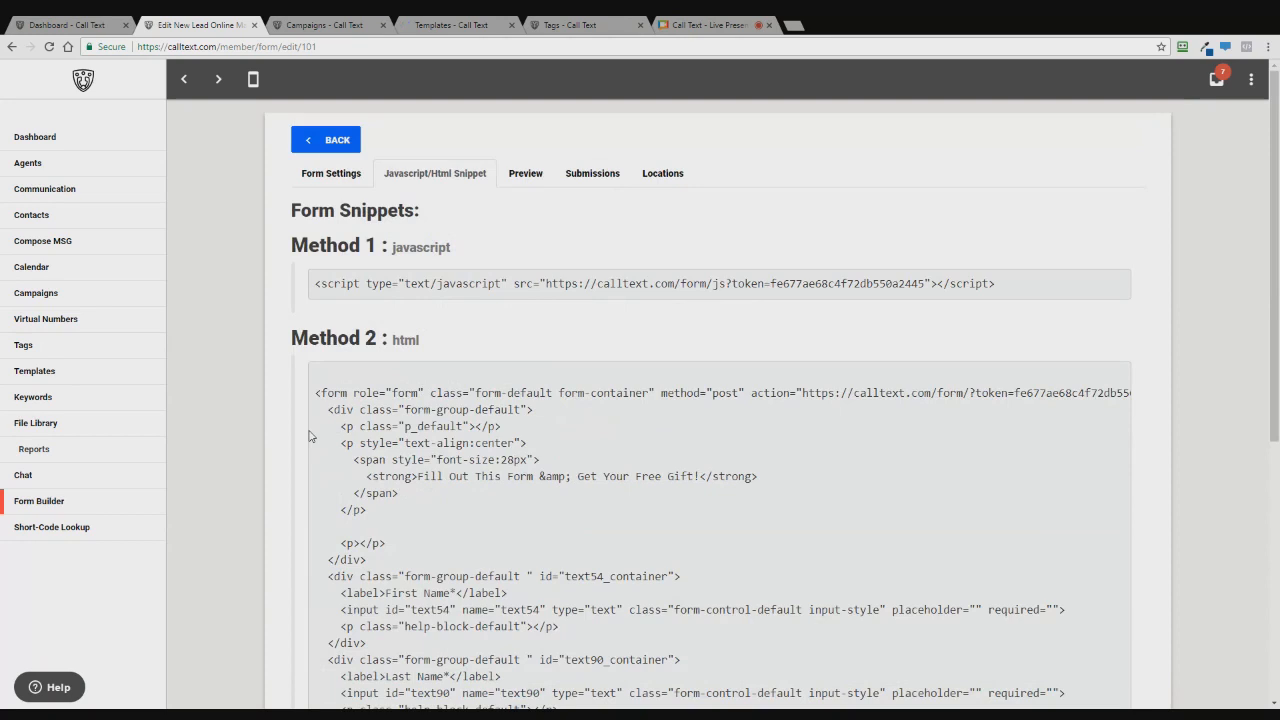
click(331, 173)
- Save the updated New Lead Online Marketing form settings
scroll(232, 430, down, 5)
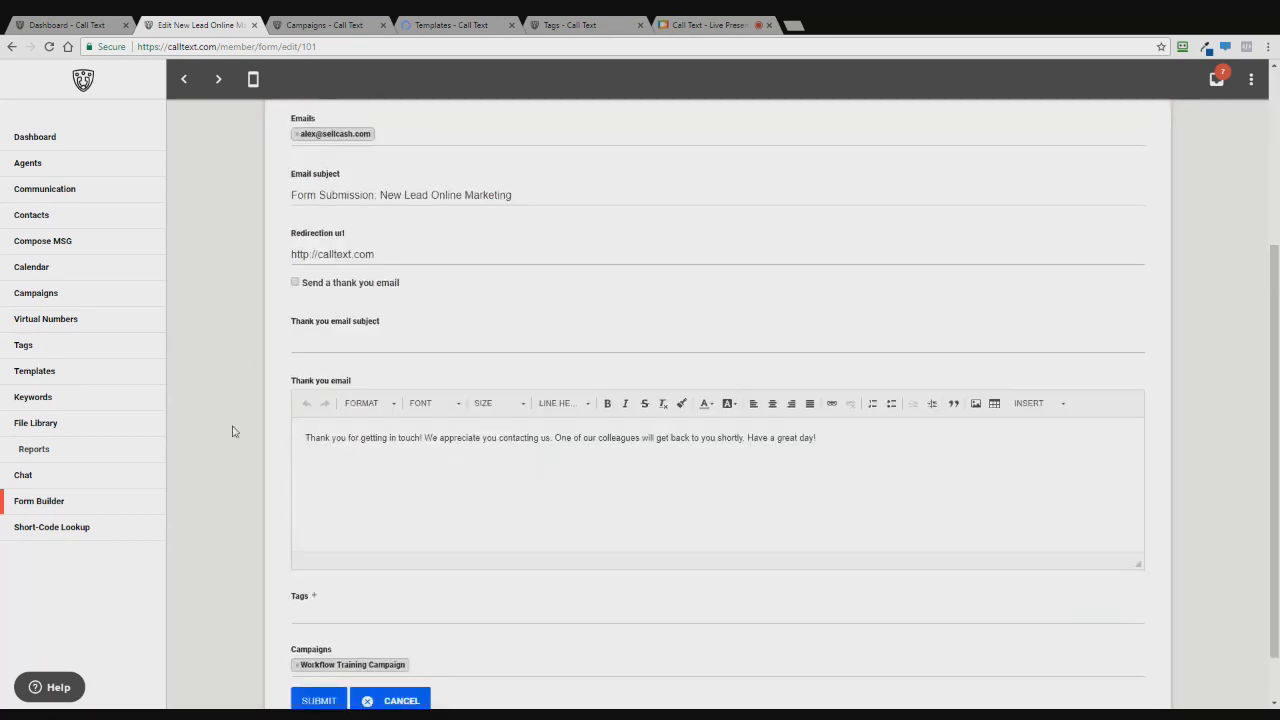
scroll(232, 430, down, 1)
click(319, 641)
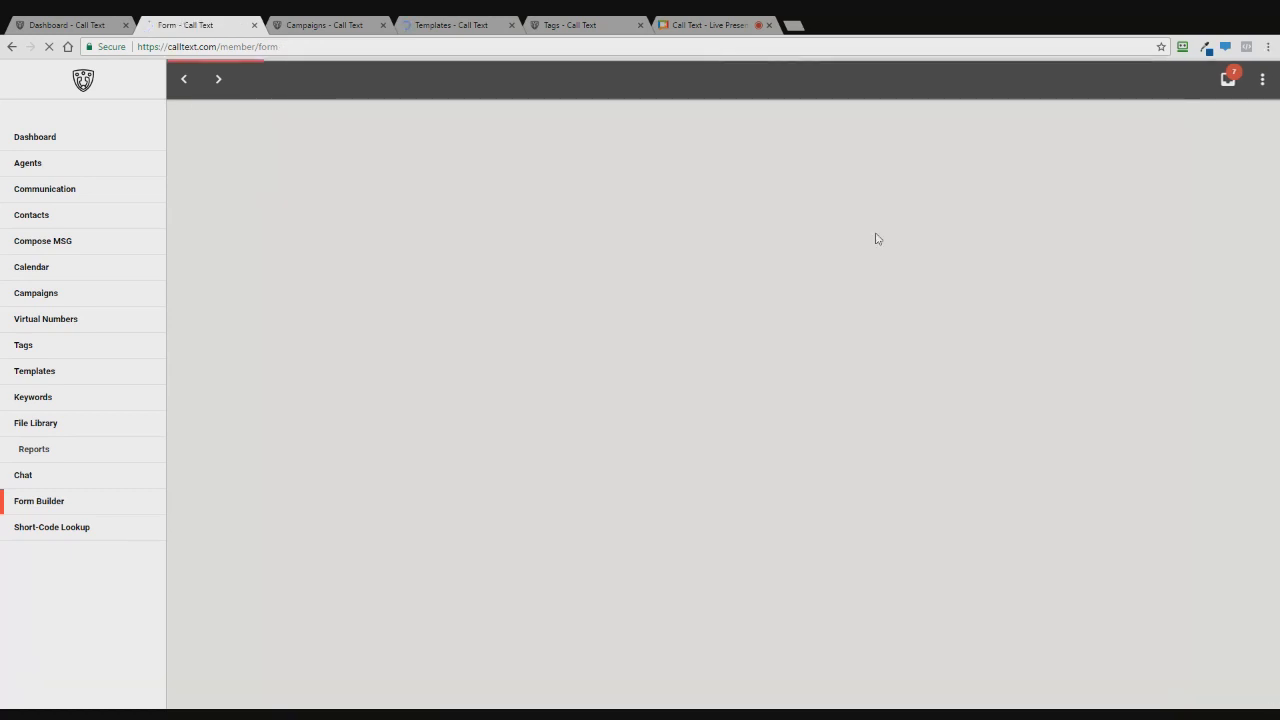
- Load the form's direct URL in a new browser tab
key(ctrl+t)
key(ctrl+v)
key(Return)
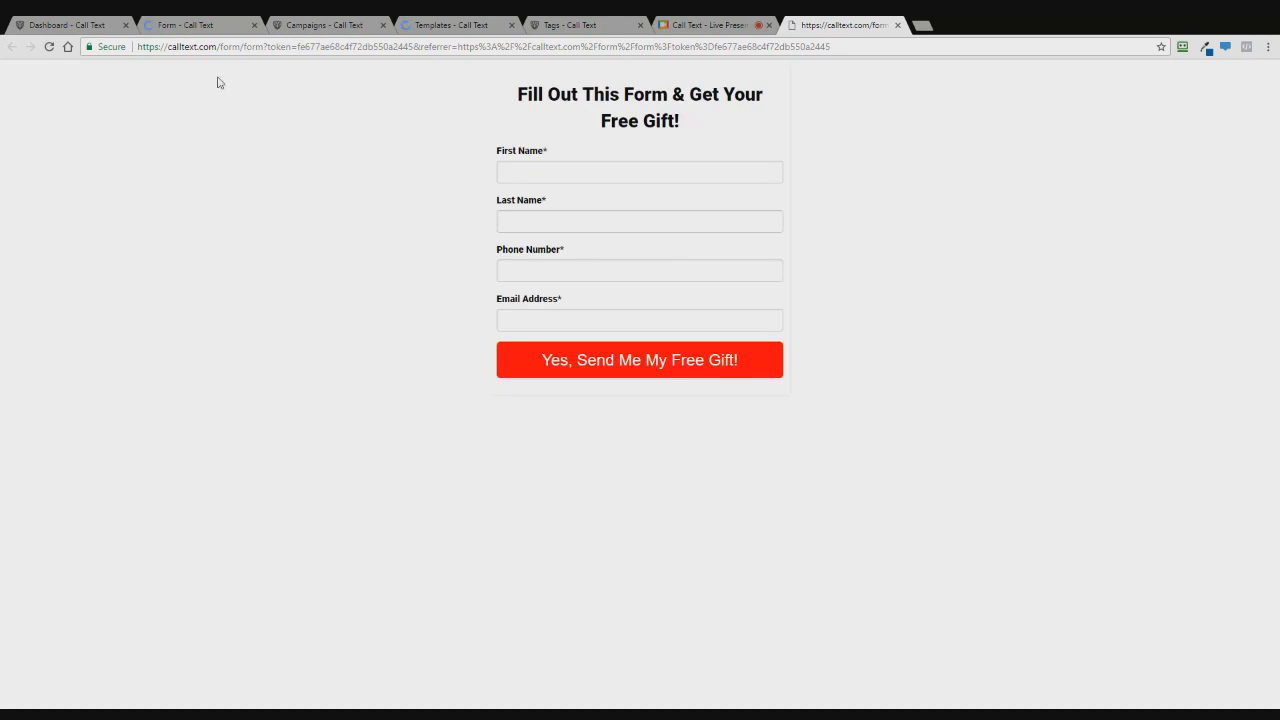
- Fill in a test lead's first name, last name, phone number and email, then submit the form
click(640, 172)
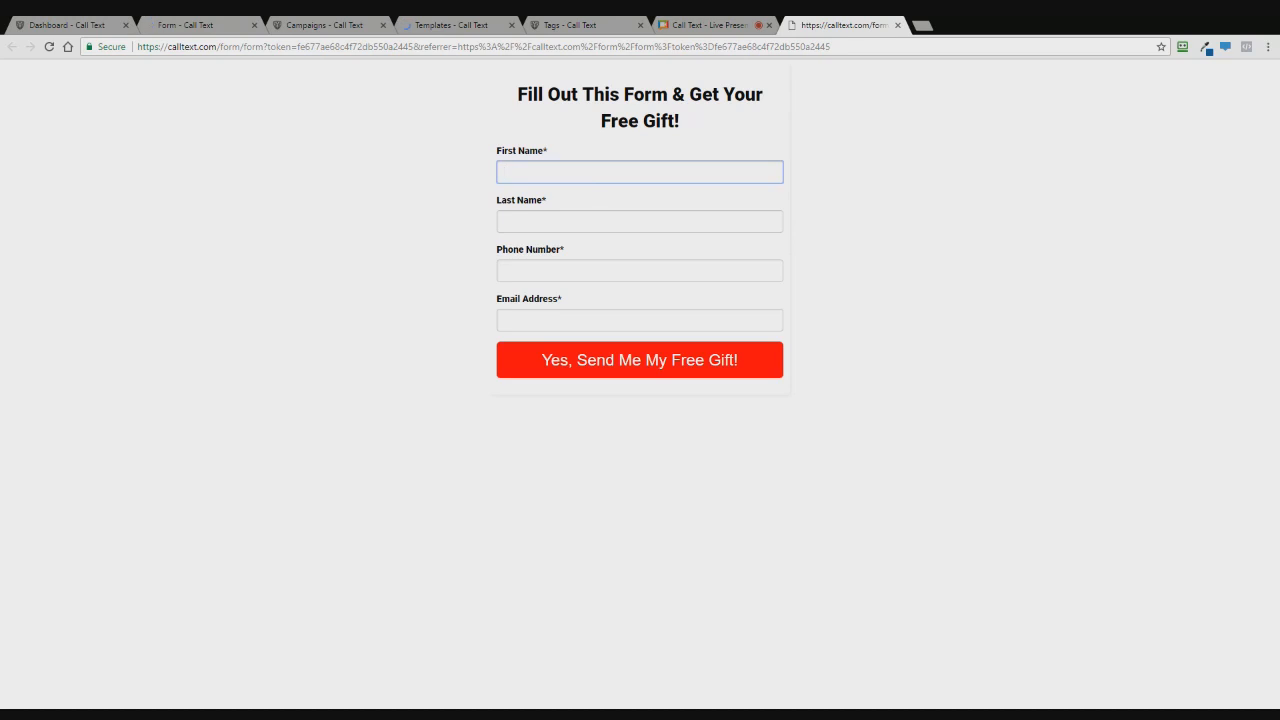
key(Tab)
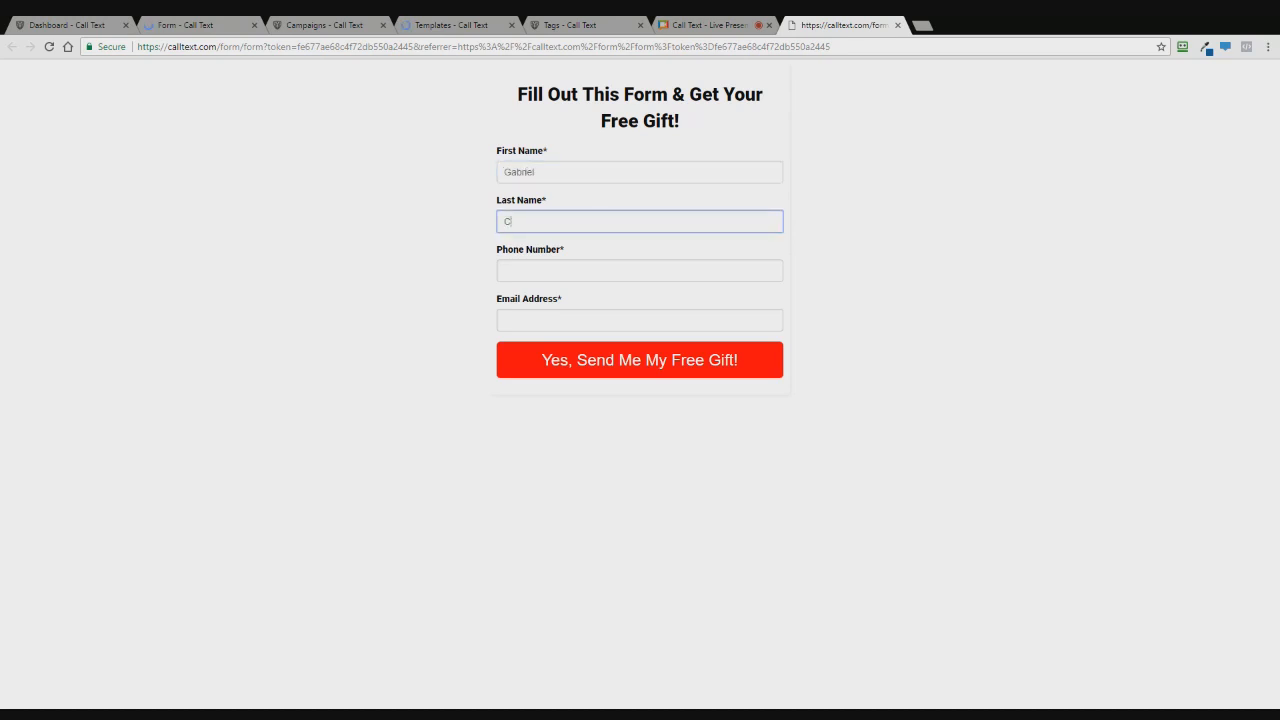
key(Tab)
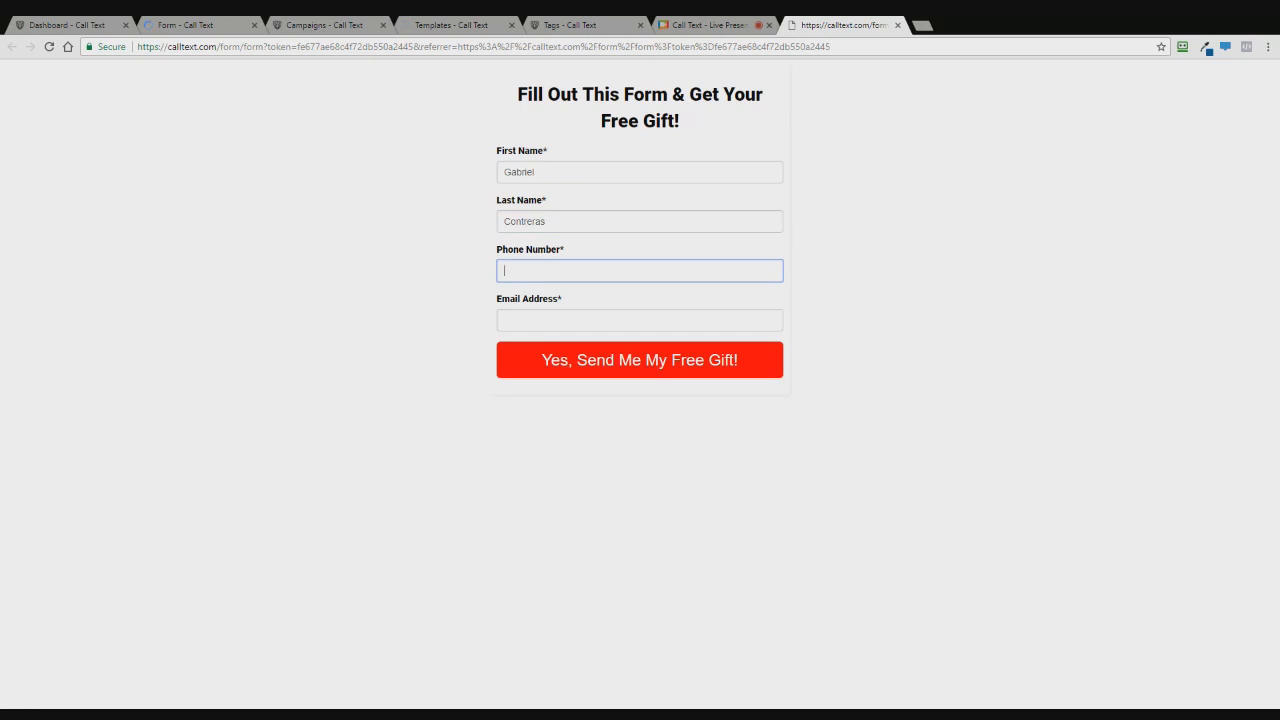
key(Tab)
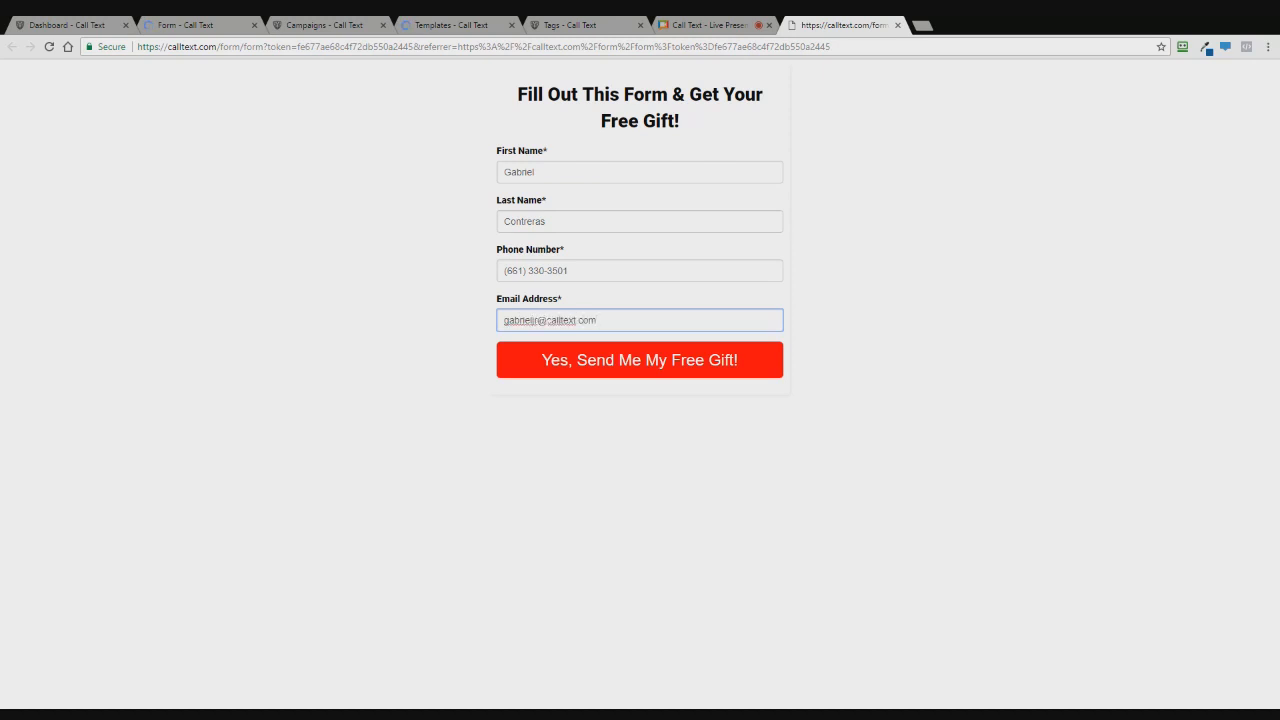
click(513, 304)
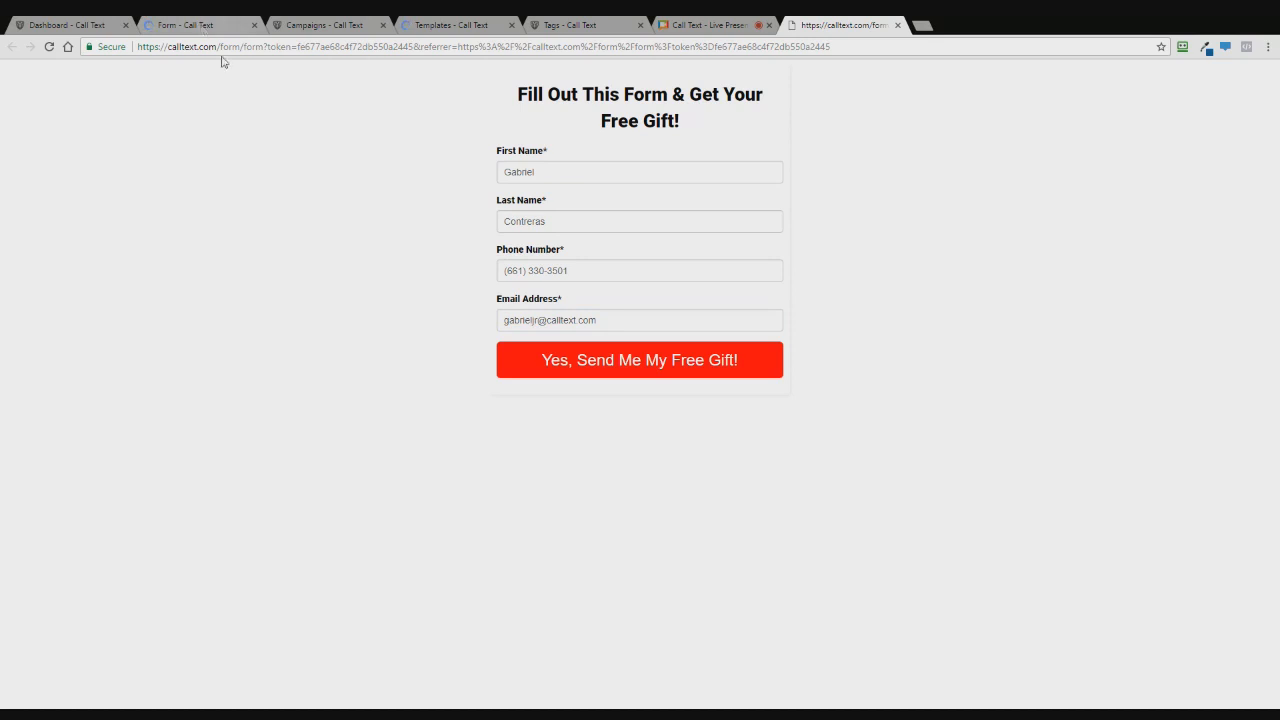
click(645, 361)
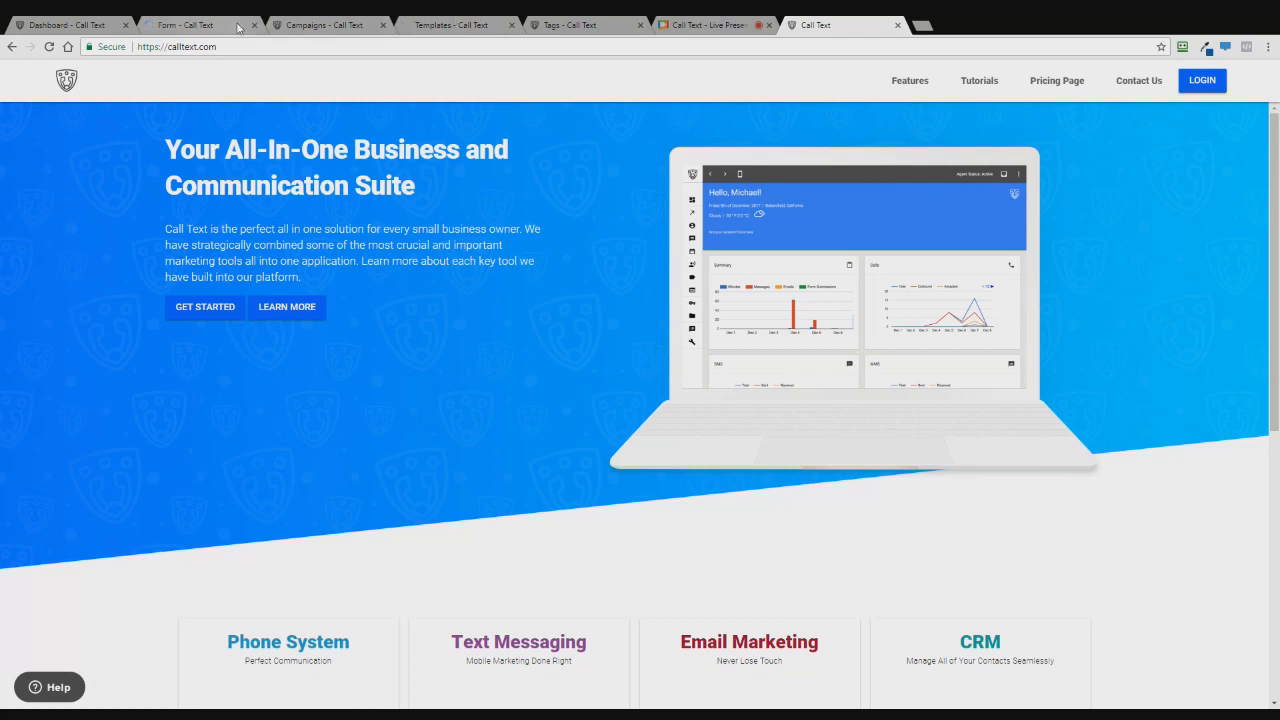
- Check the Campaigns, Forms and Contacts lists, then open the New Lead Online Marketing form's public page
click(324, 24)
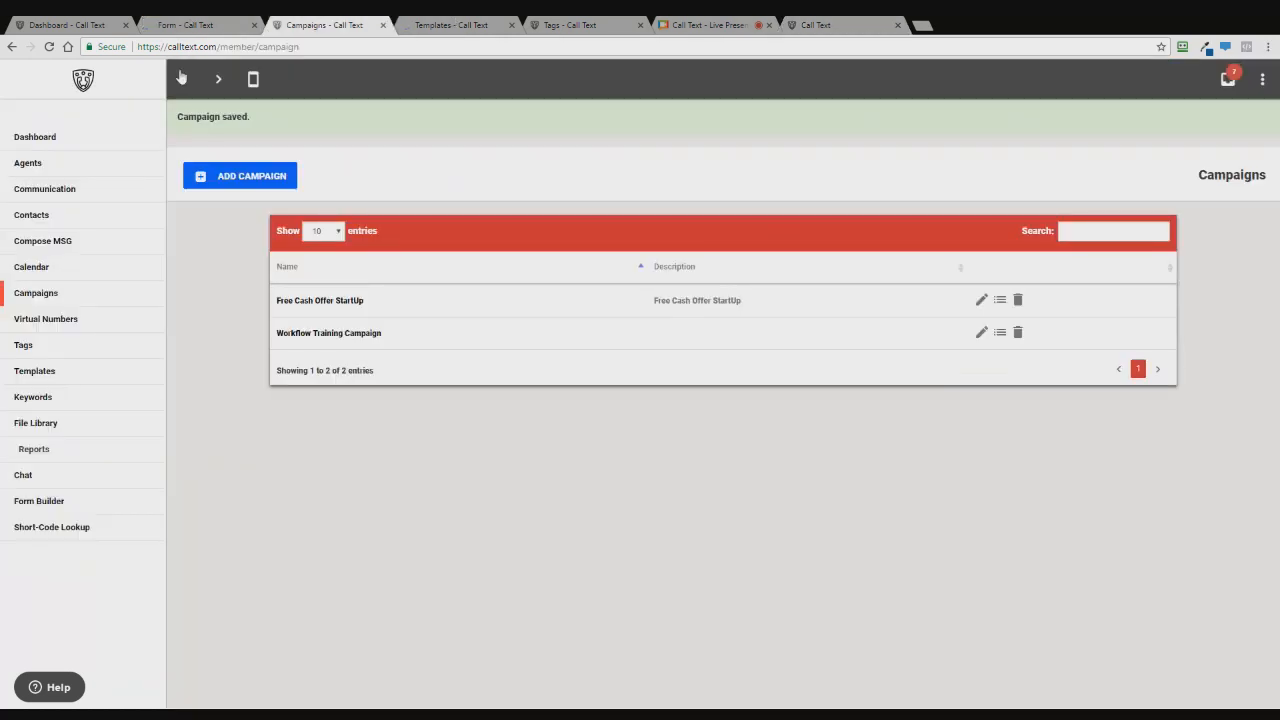
click(188, 24)
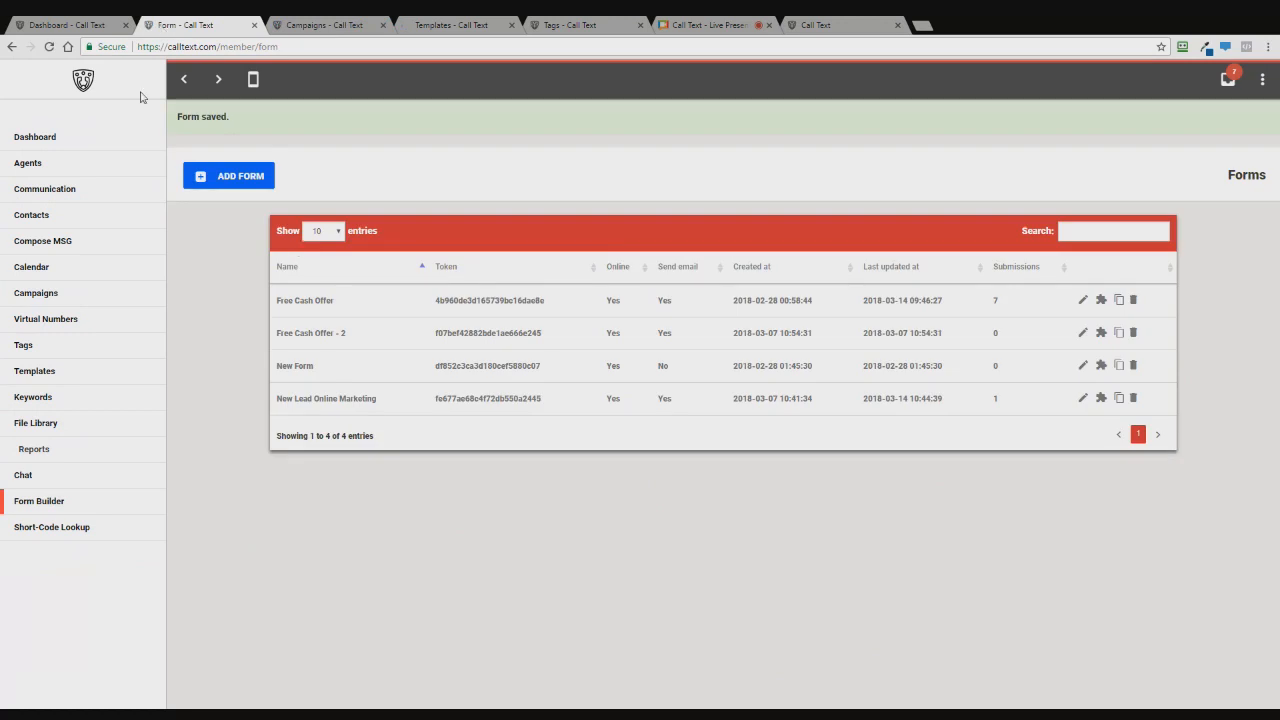
click(333, 23)
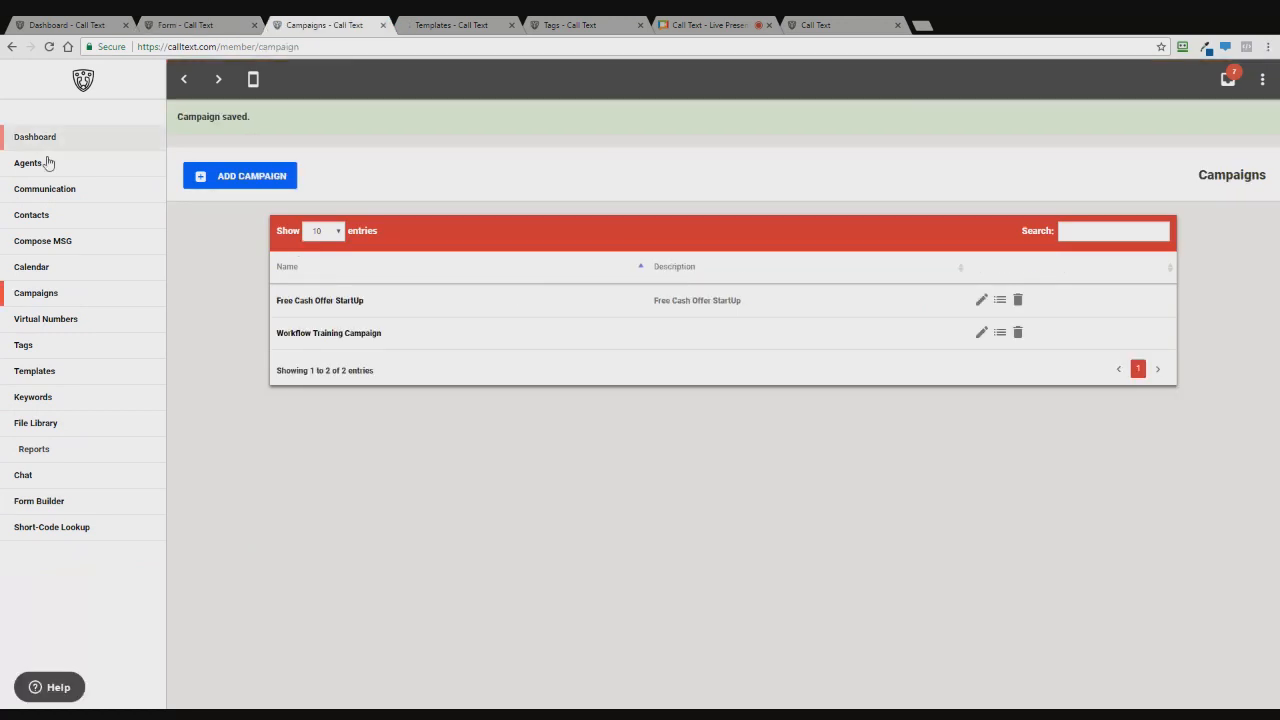
click(40, 221)
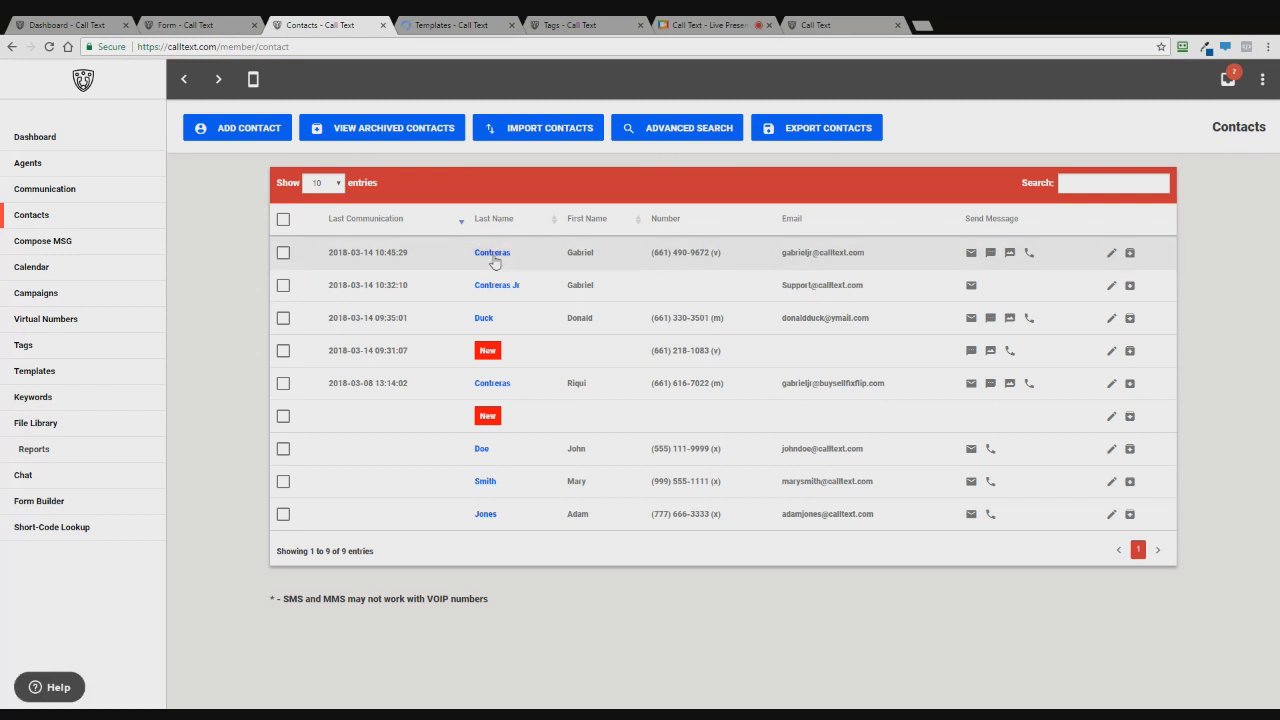
click(797, 22)
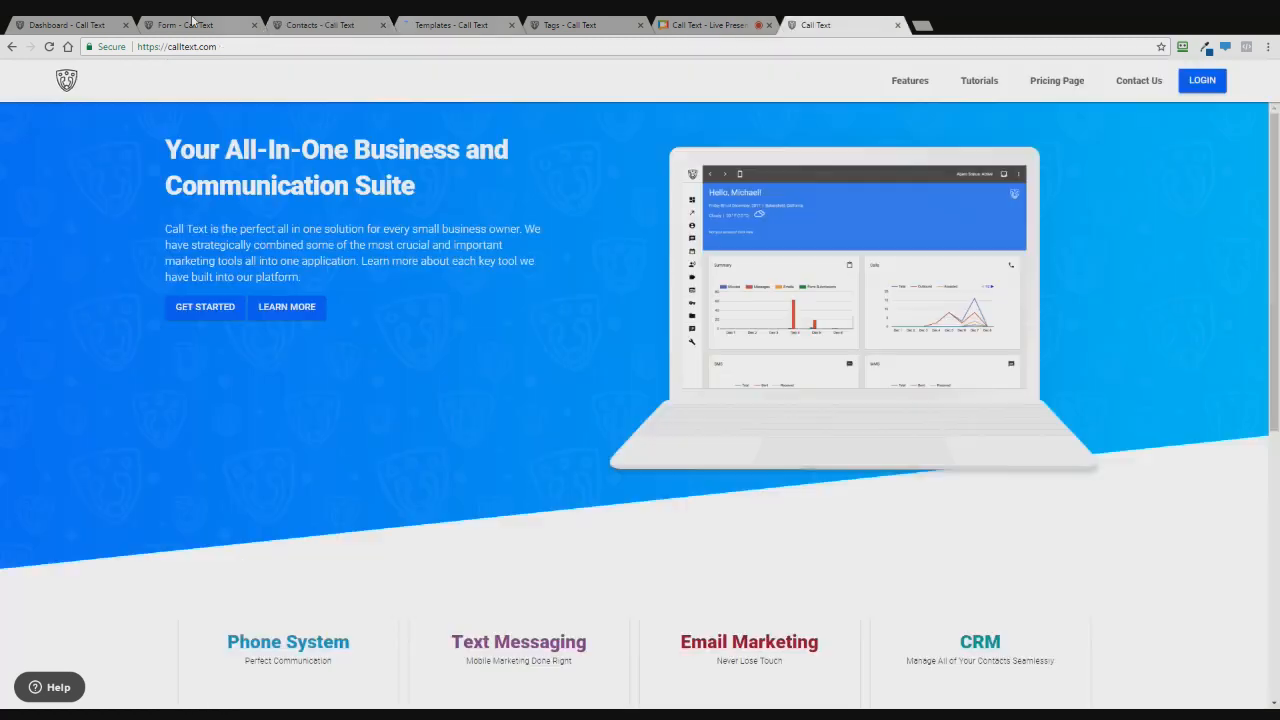
click(190, 25)
click(1084, 399)
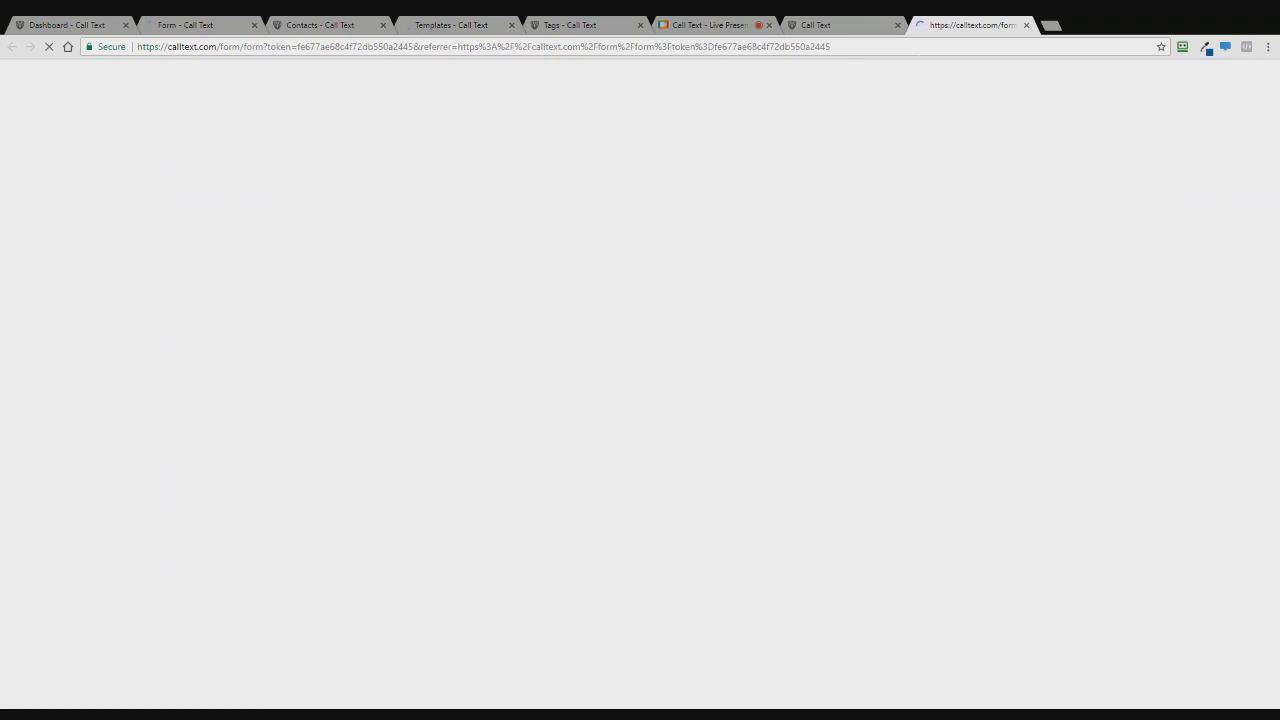
- Submit the lead form again with a second test contact's name, phone number and email
click(544, 173)
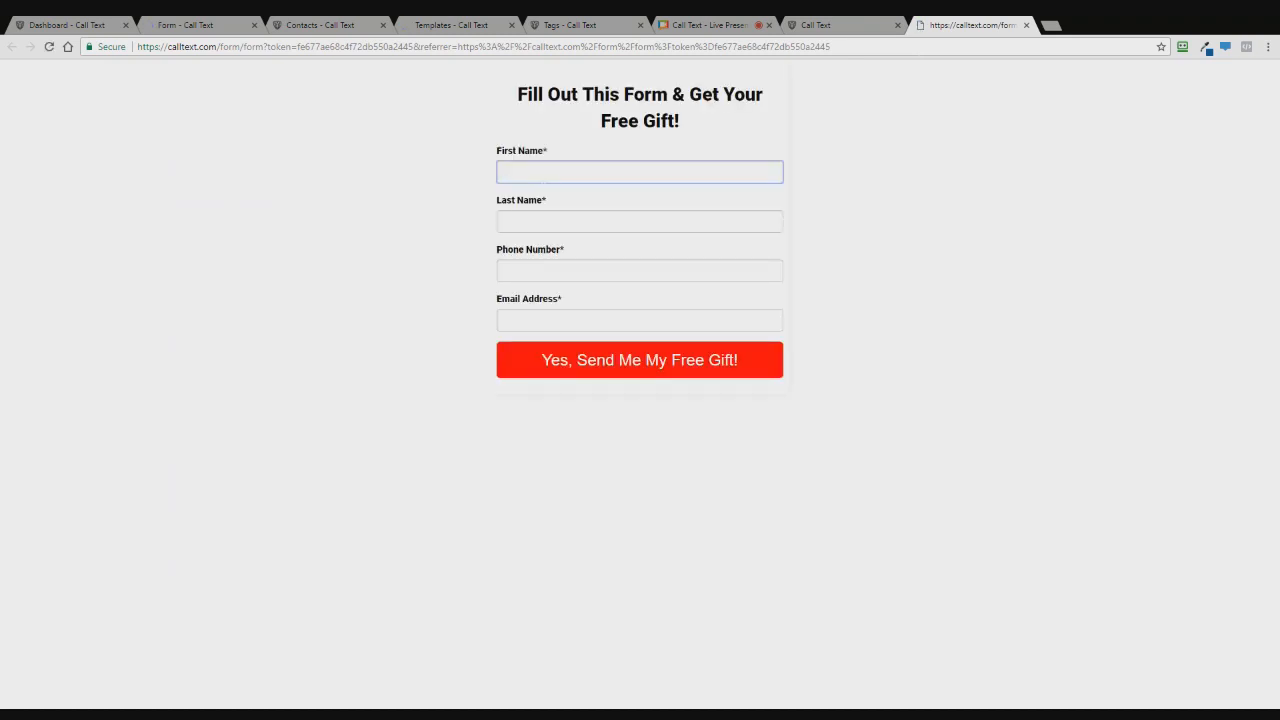
text(Donald)
key(Tab)
text(Duck)
key(Tab)
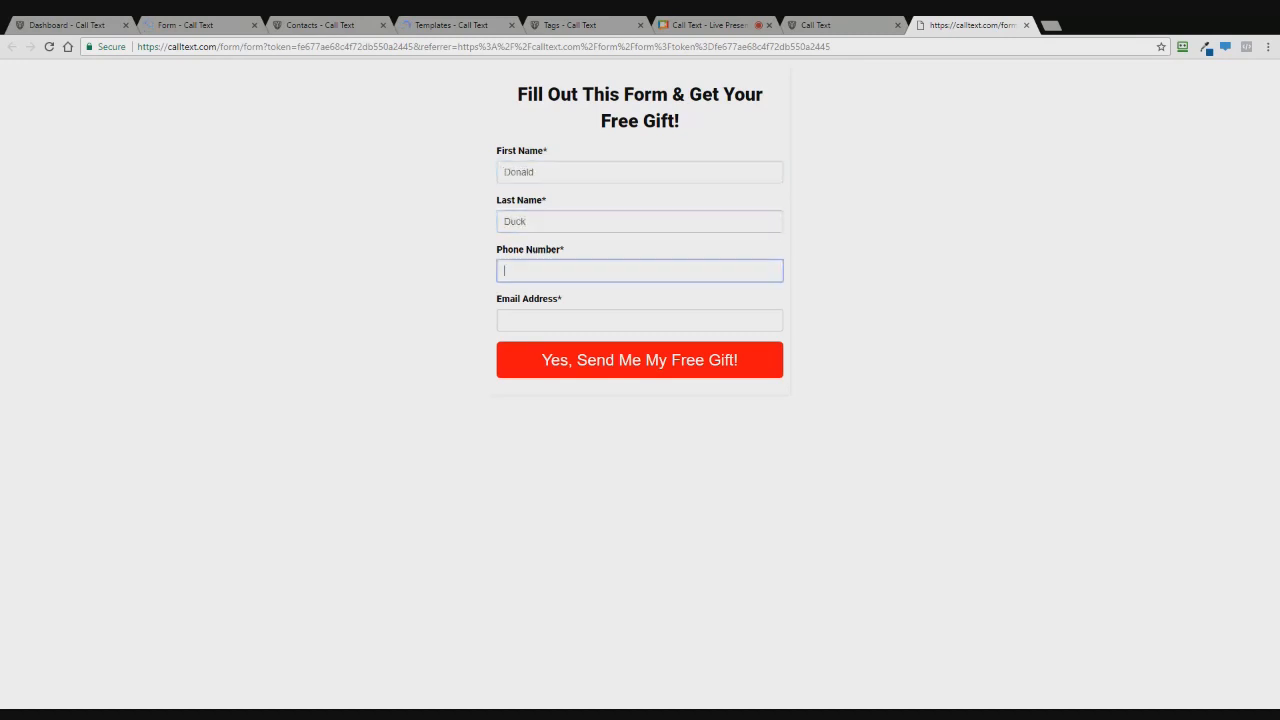
key(Tab)
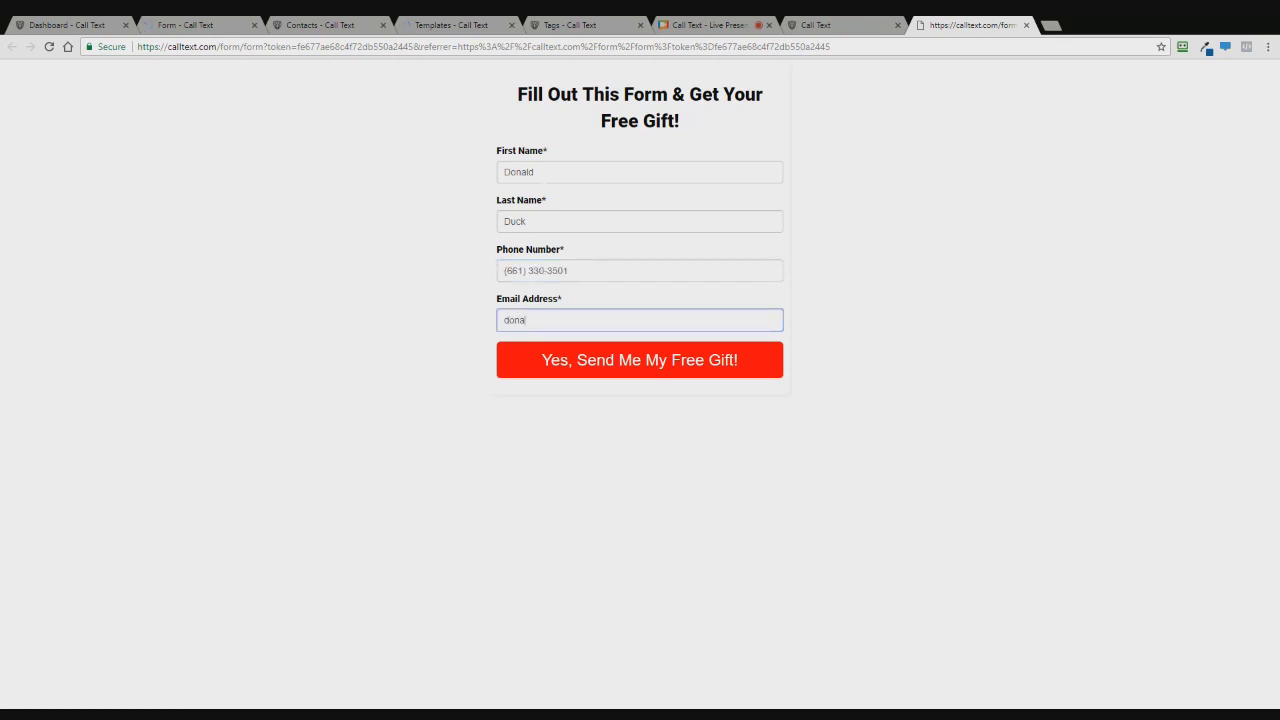
click(628, 372)
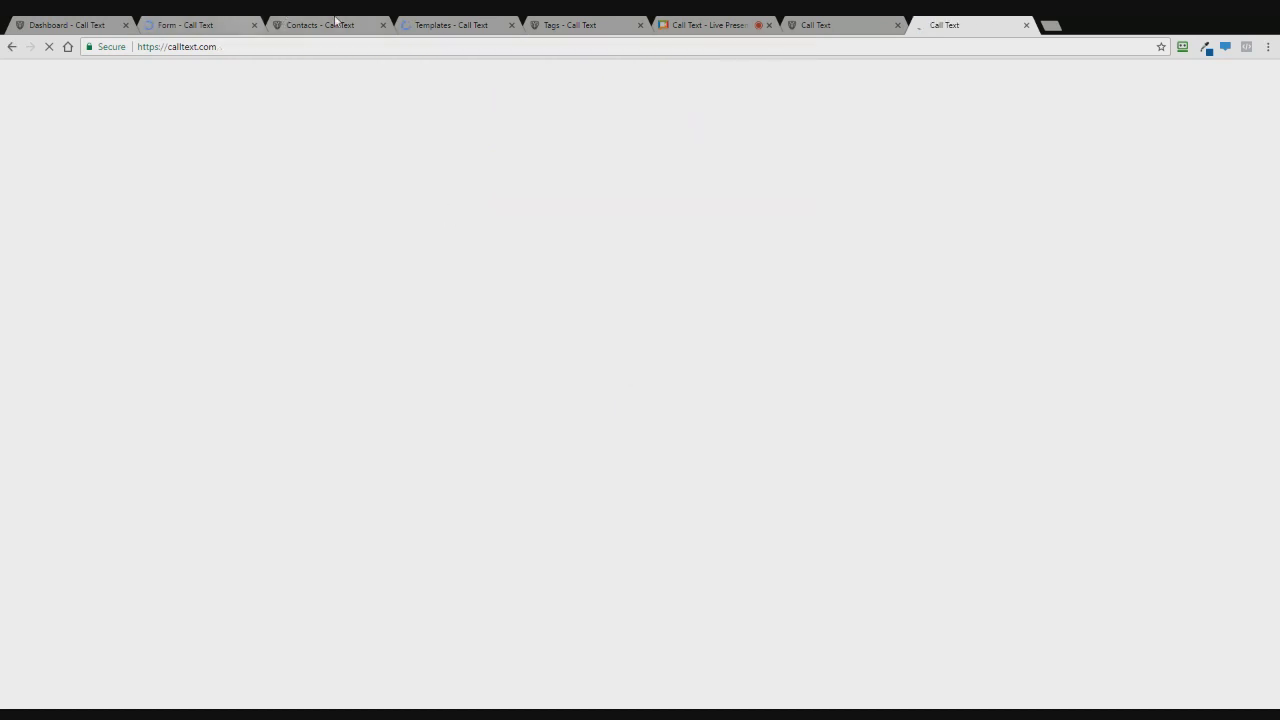
- Refresh the Contacts list and open the newly submitted test contact's record
click(290, 24)
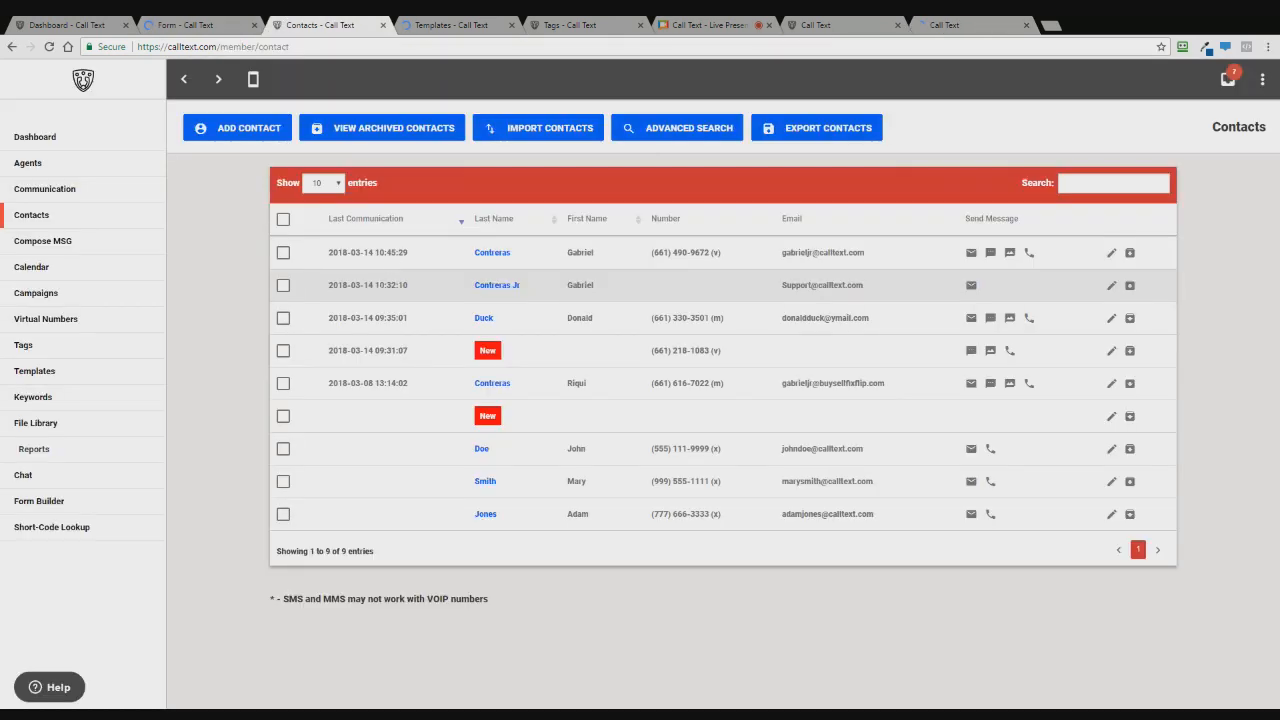
click(48, 47)
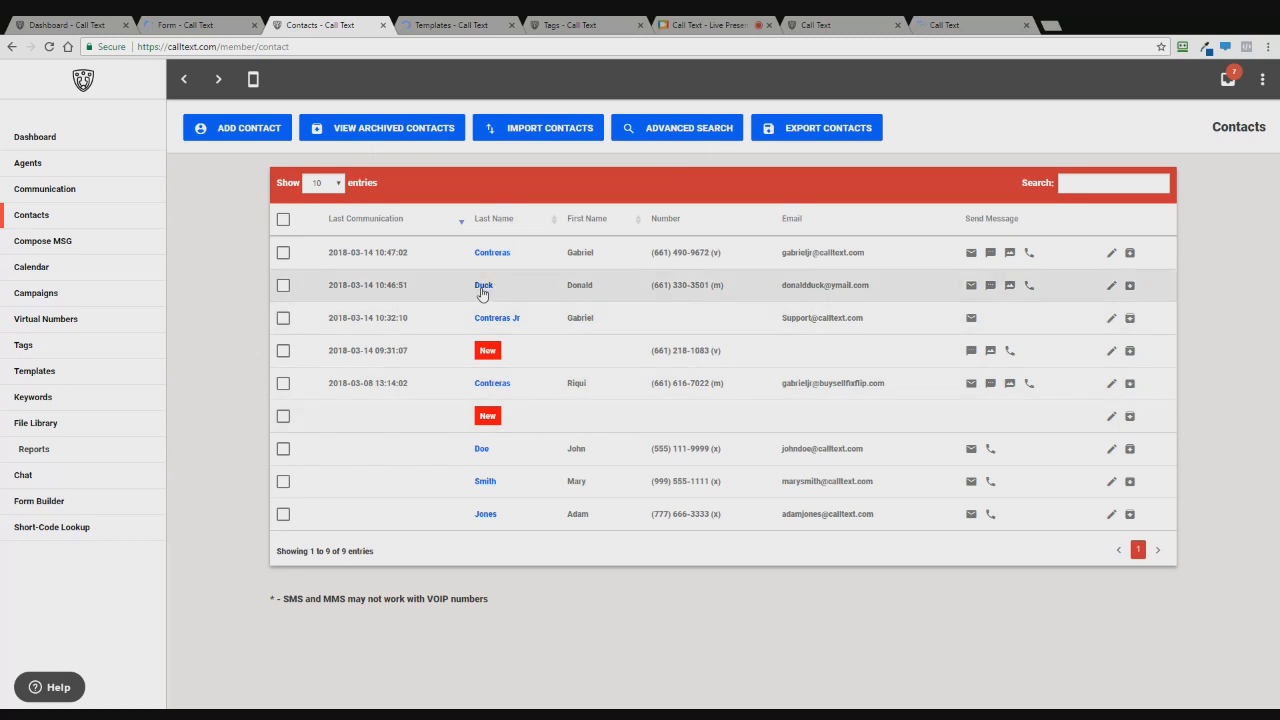
click(482, 288)
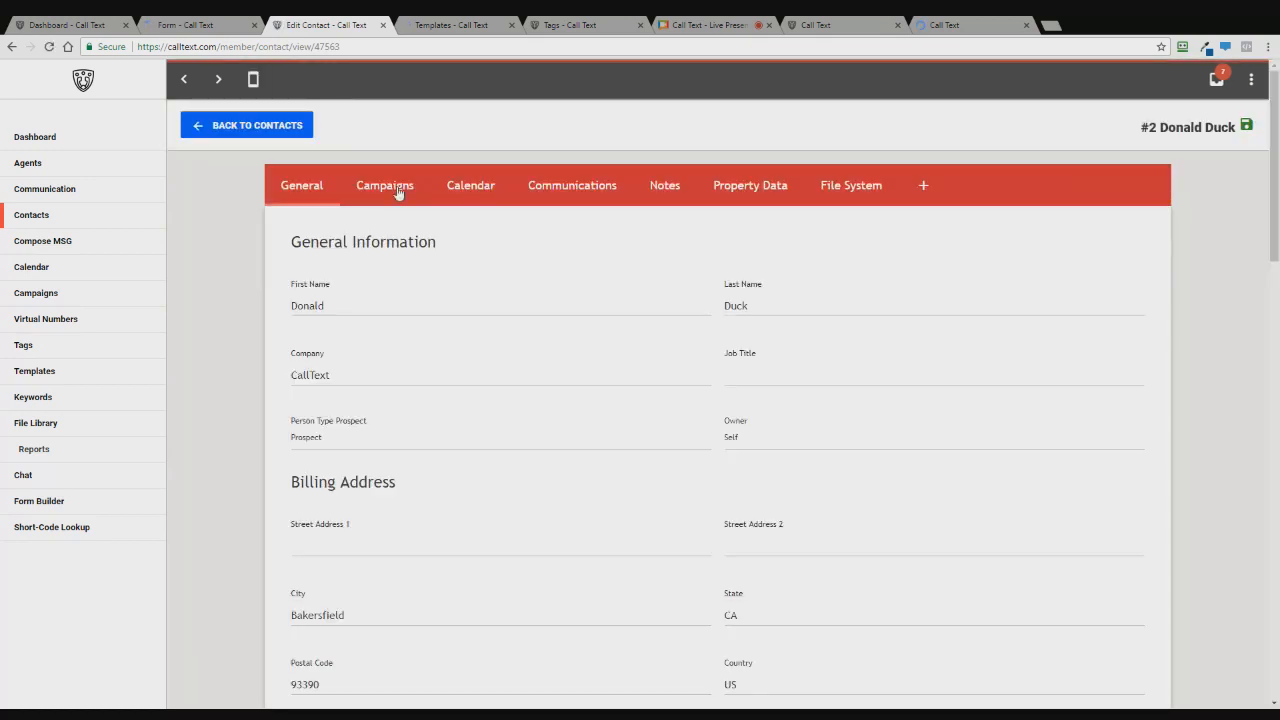
- Show the contact's Workflow Training Campaign enrollment as Active with Pending SMS and Email items
click(390, 186)
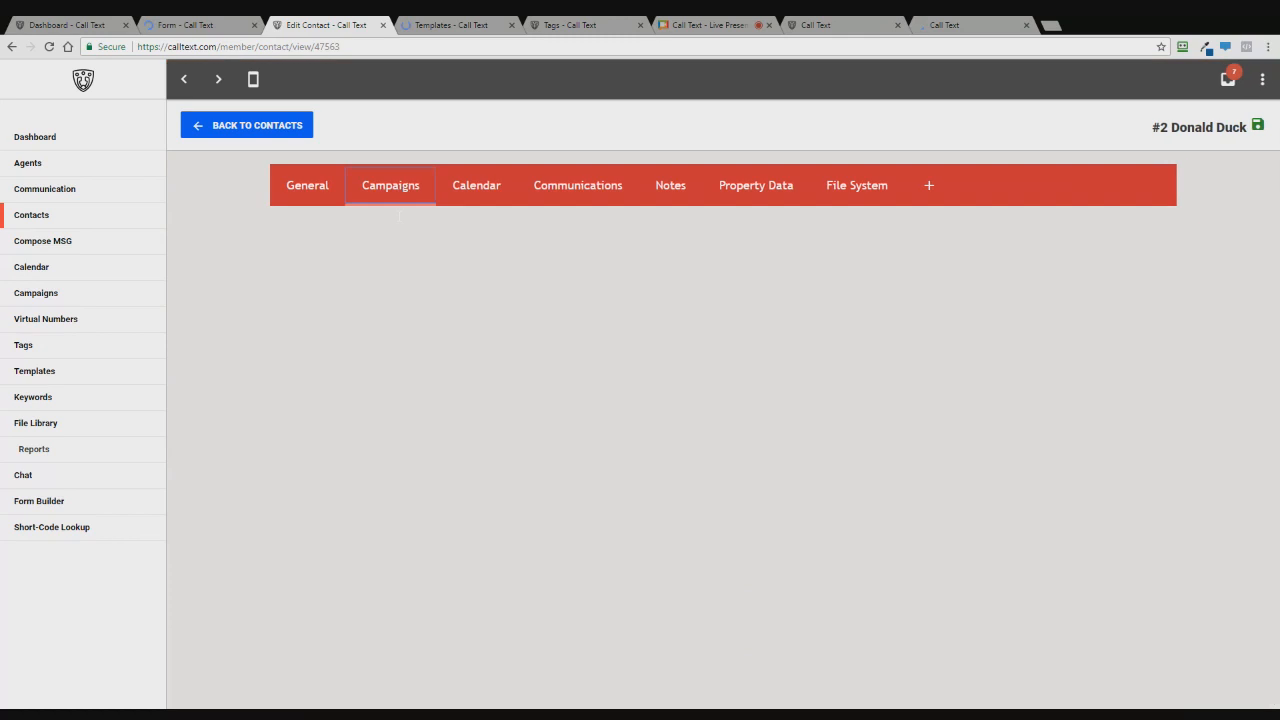
scroll(398, 221, down, 2)
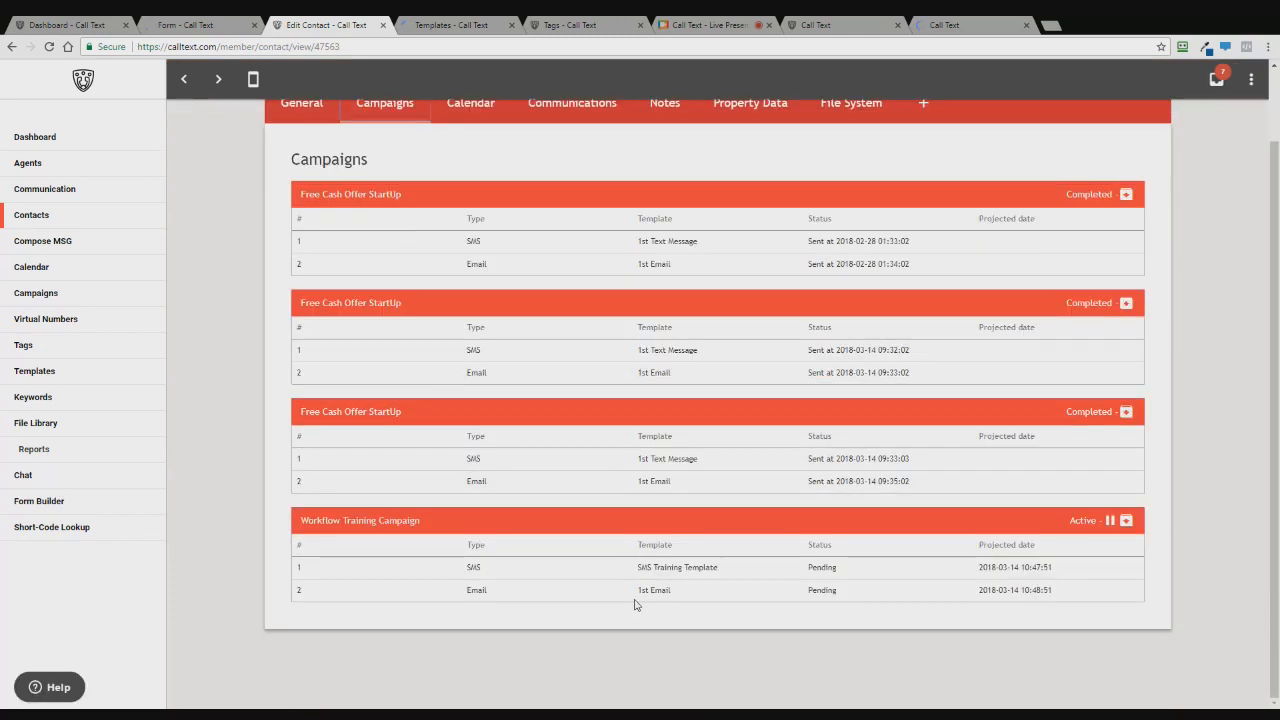
scroll(357, 511, up, 2)
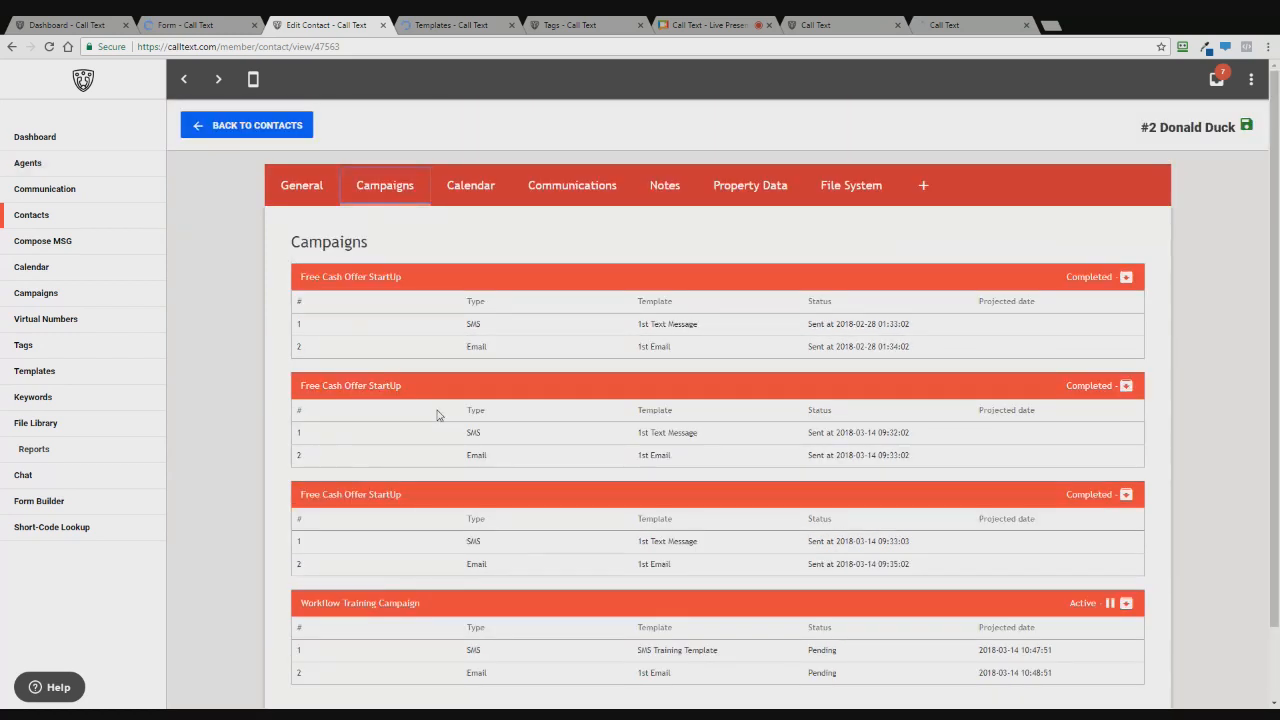
scroll(445, 412, down, 2)
scroll(222, 211, up, 2)
scroll(280, 366, down, 2)
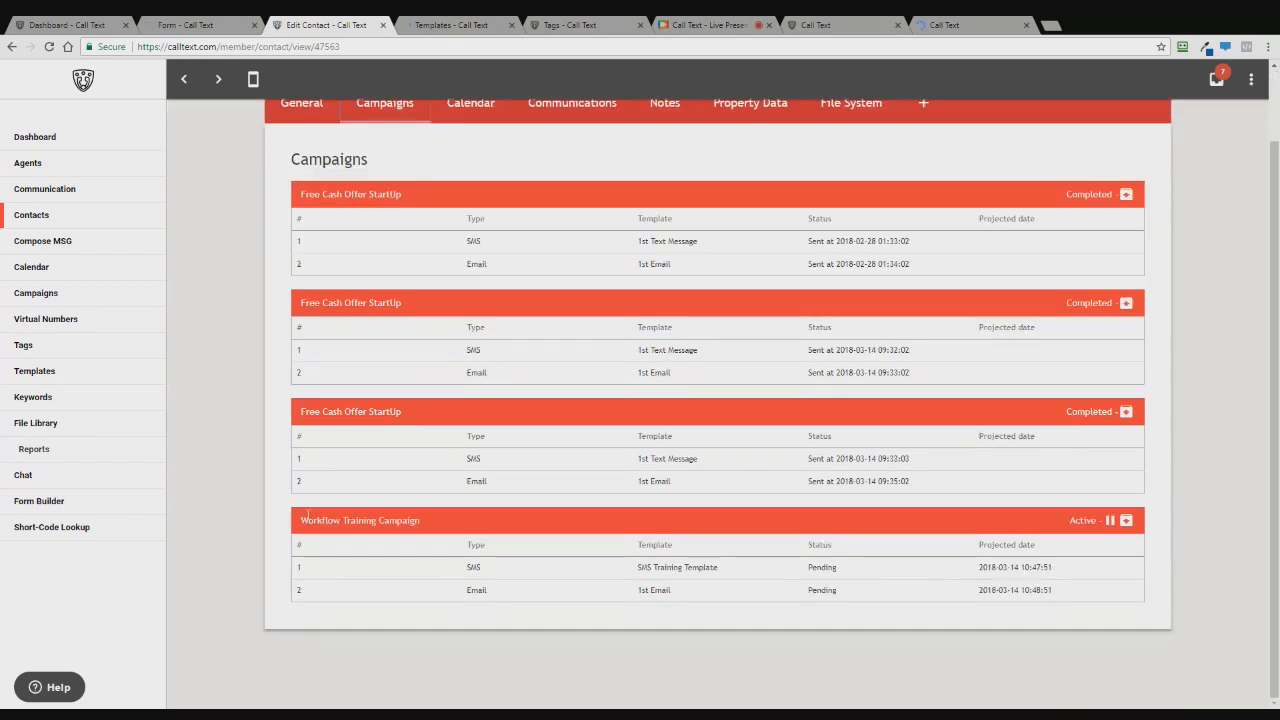
drag(301, 525, 429, 520)
- Post the lead form's direct link in the AnyMeeting attendee chat, then stop screen sharing
click(736, 24)
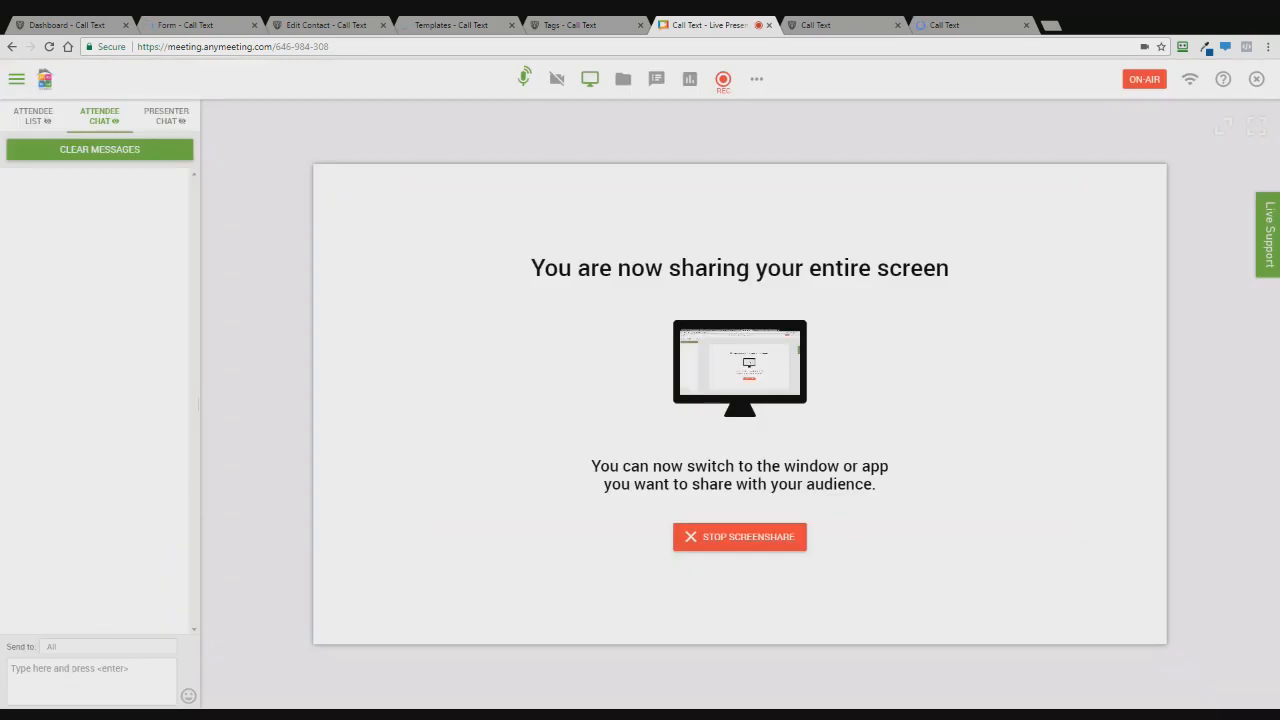
click(79, 677)
key(ctrl+v)
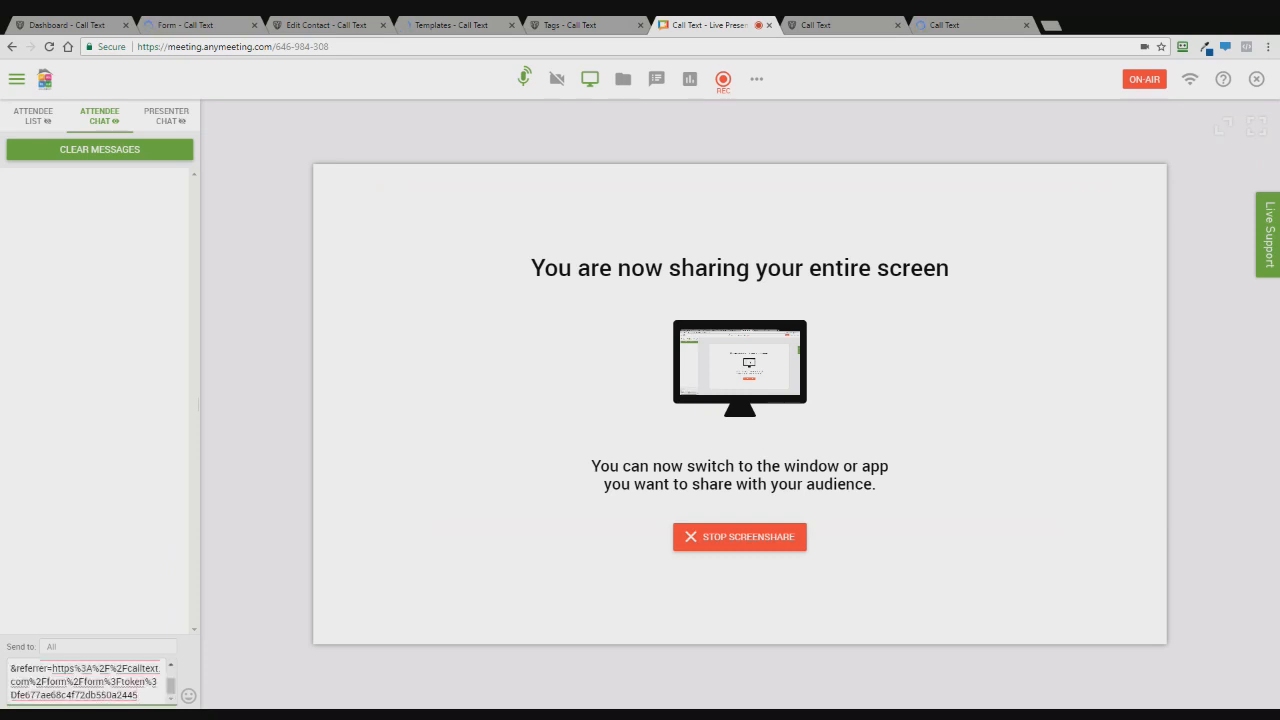
key(Return)
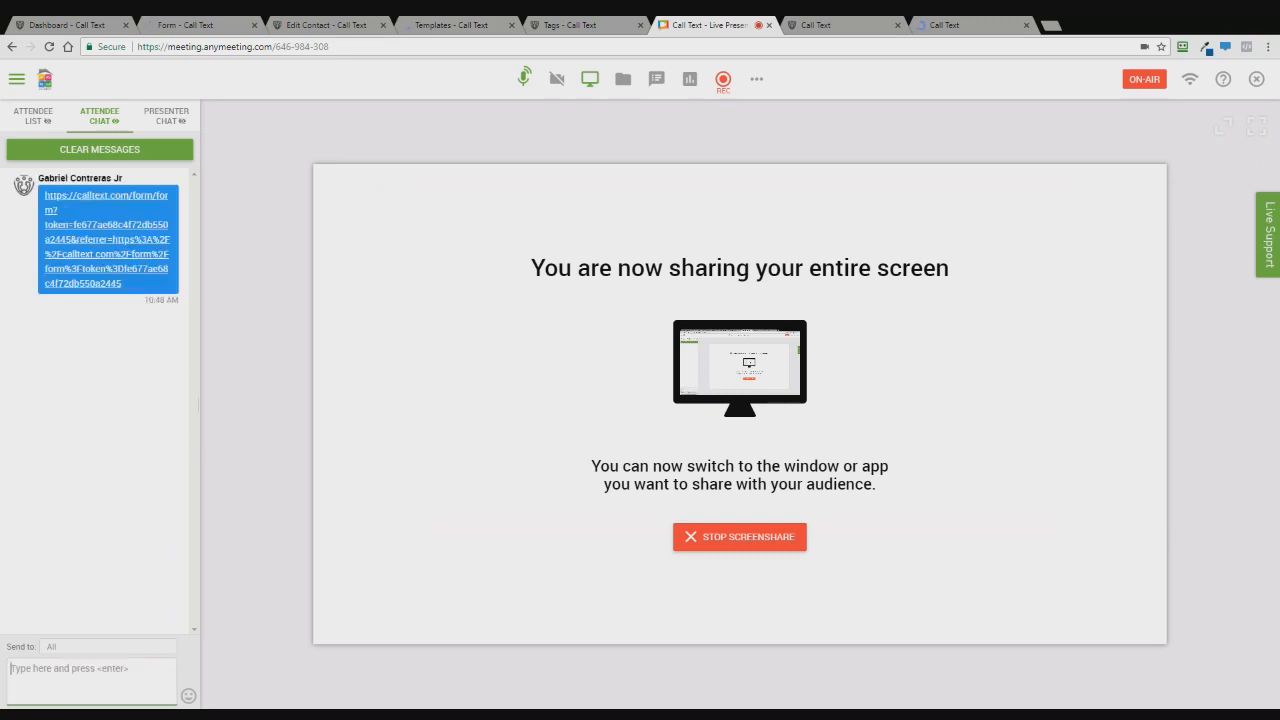
click(592, 82)
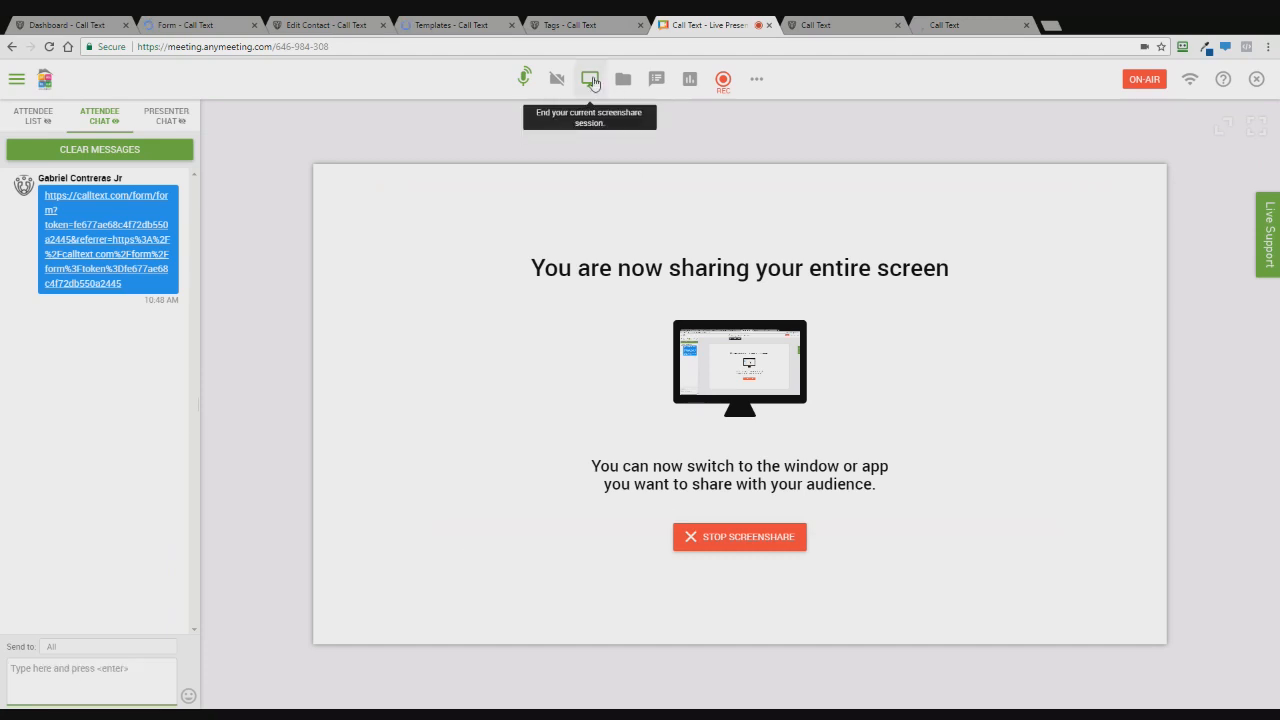